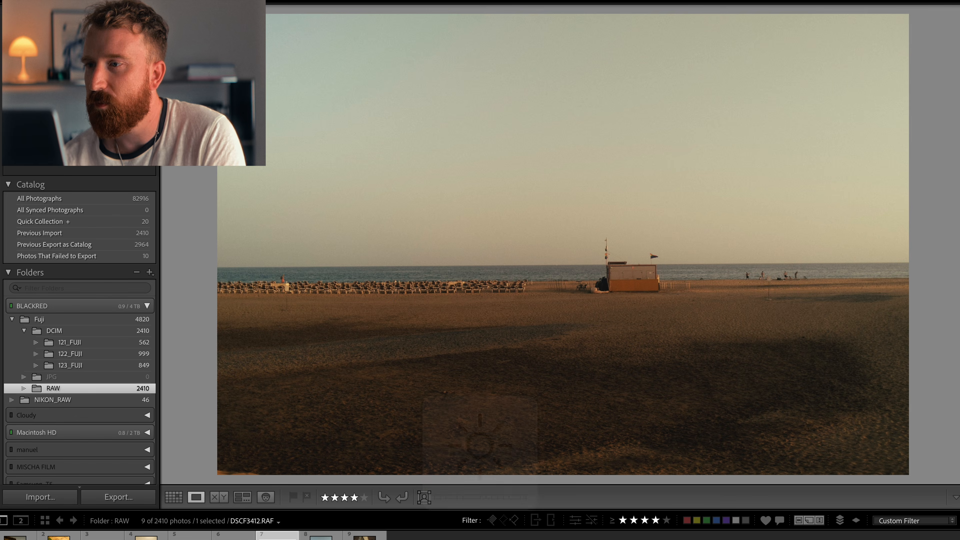
# Step: Open the beach photo in the Develop module and reset all its develop settings
pyautogui.press('d')
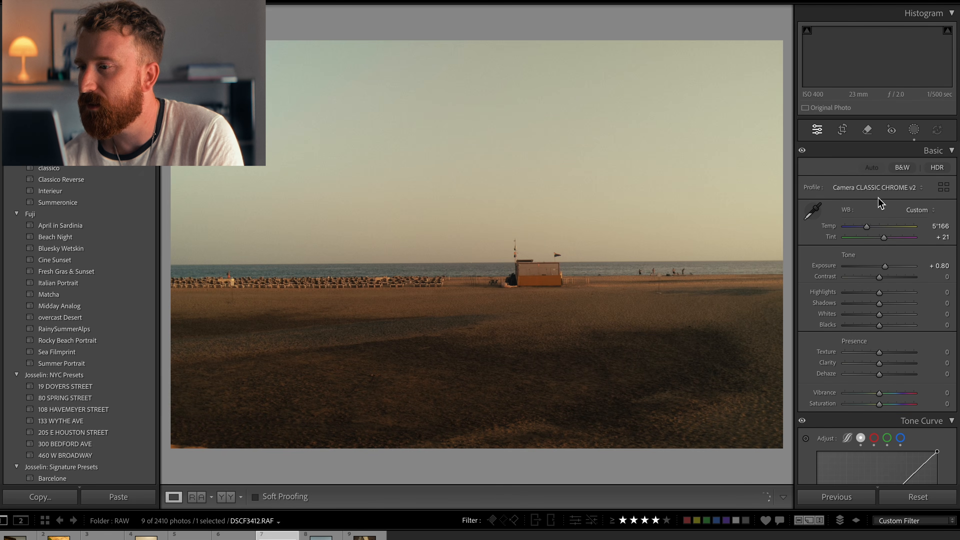
pyautogui.scroll(-3, 845, 335)
pyautogui.scroll(-20, 845, 335)
pyautogui.scroll(-10, 845, 335)
pyautogui.click(918, 497)
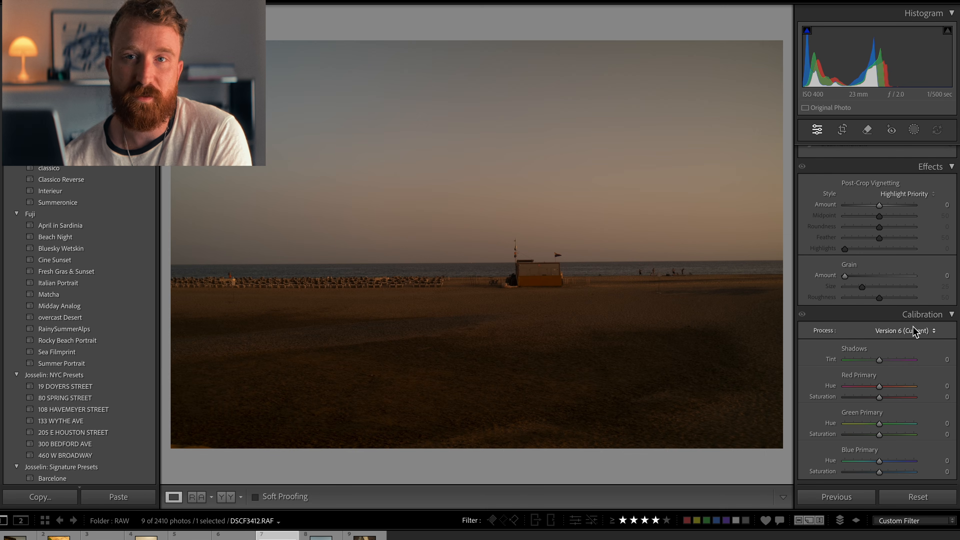
# Step: Set the photo's profile to Camera CLASSIC CHROME v2
pyautogui.scroll(20, 914, 332)
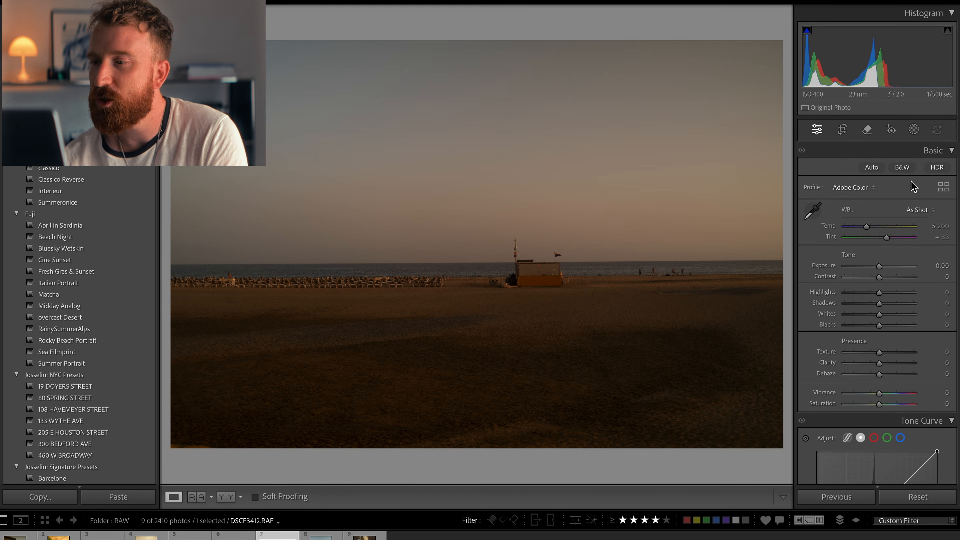
pyautogui.click(864, 189)
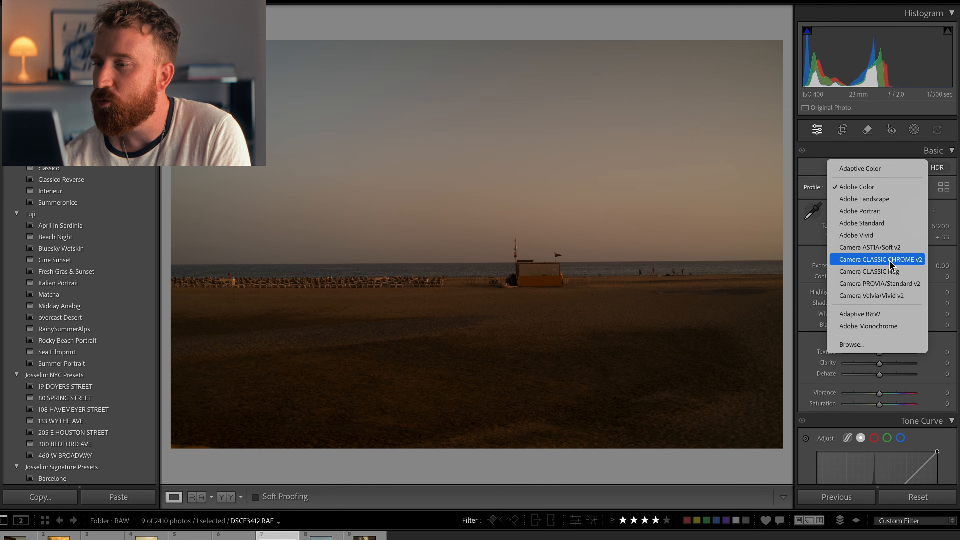
pyautogui.click(879, 260)
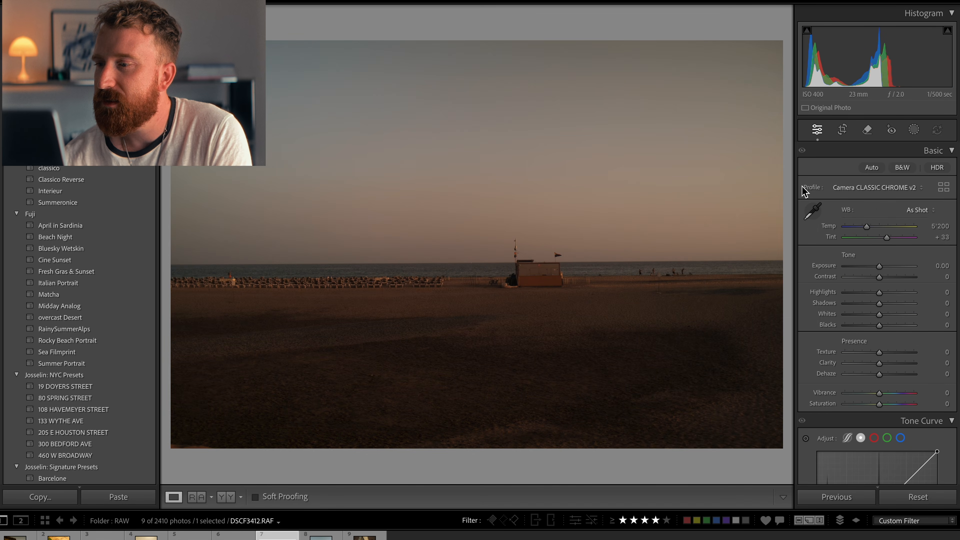
# Step: Open the Profile Browser and preview the available camera matching profiles, then close it
pyautogui.click(856, 188)
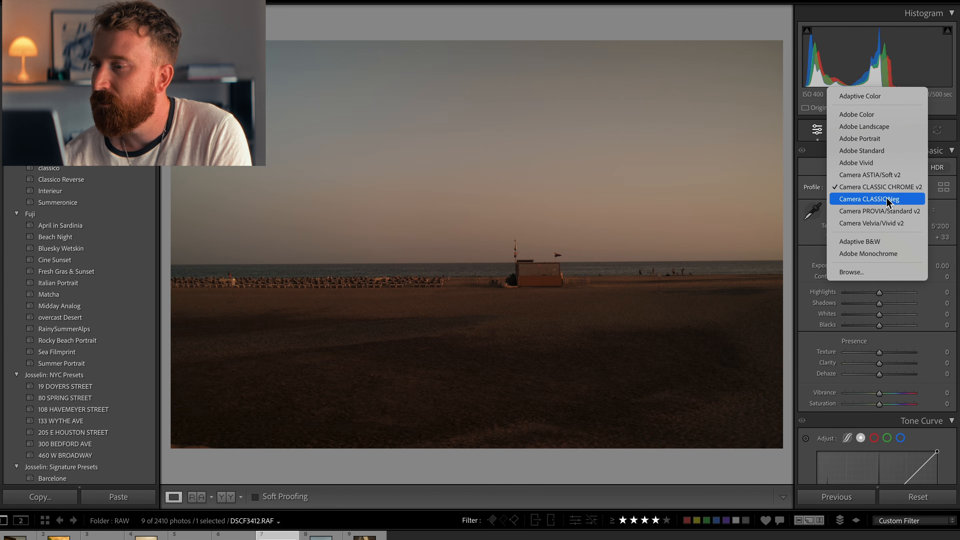
pyautogui.click(850, 272)
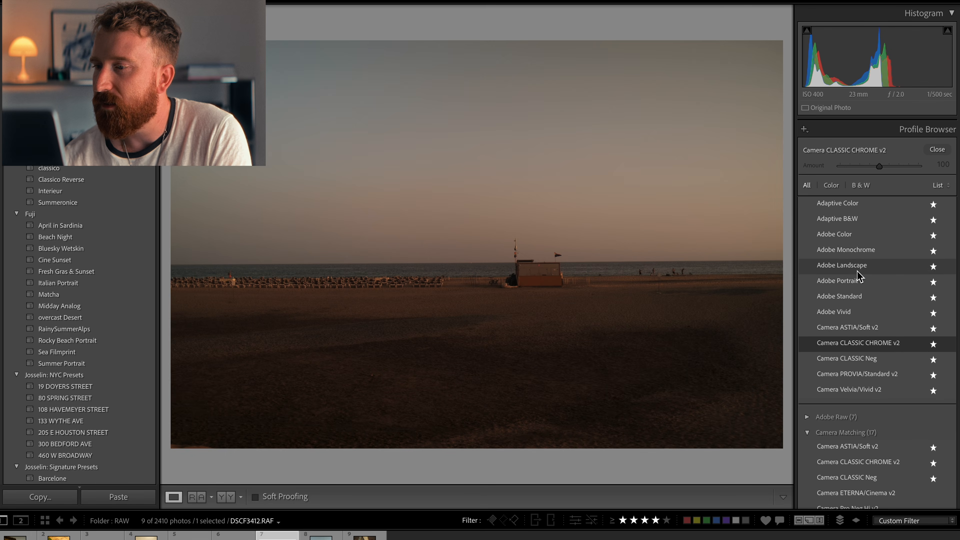
pyautogui.scroll(-8, 865, 343)
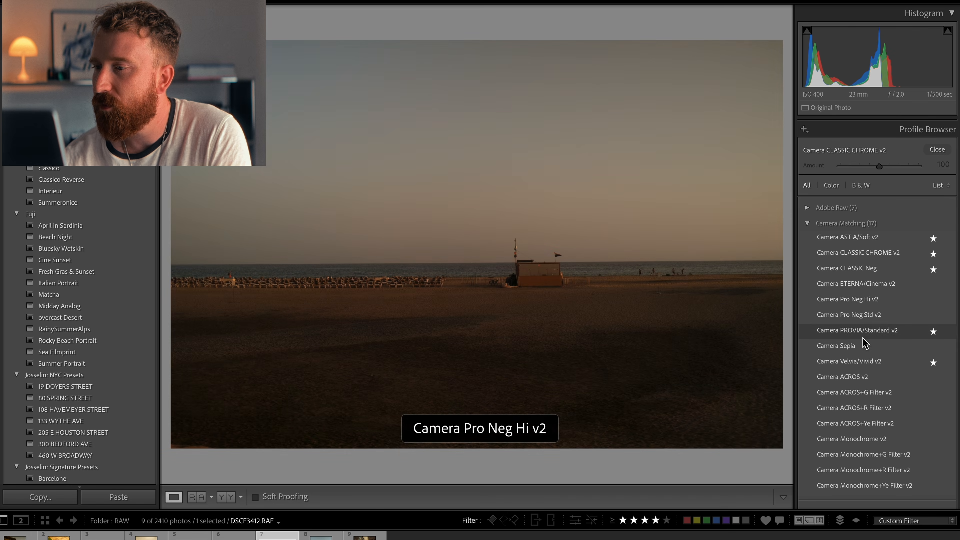
pyautogui.scroll(-1, 864, 342)
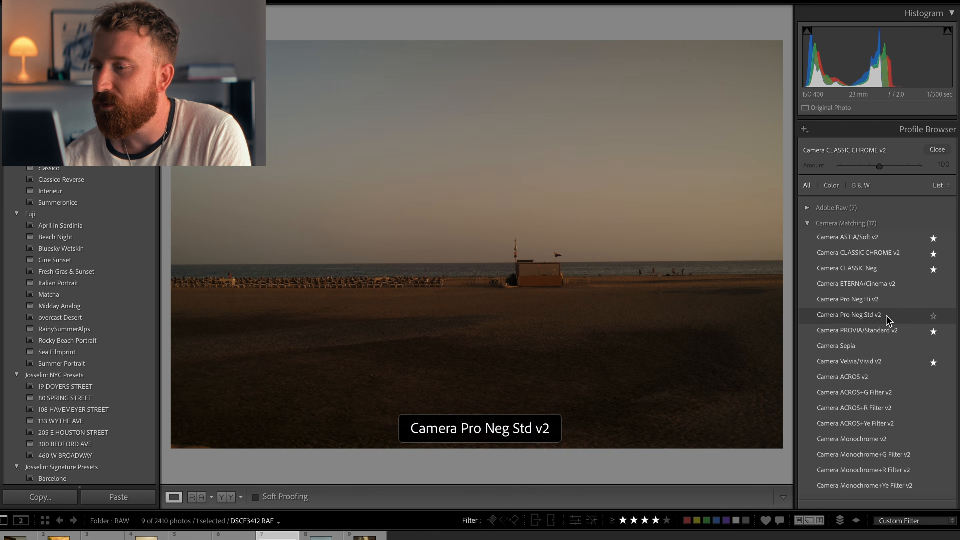
pyautogui.scroll(-5, 893, 423)
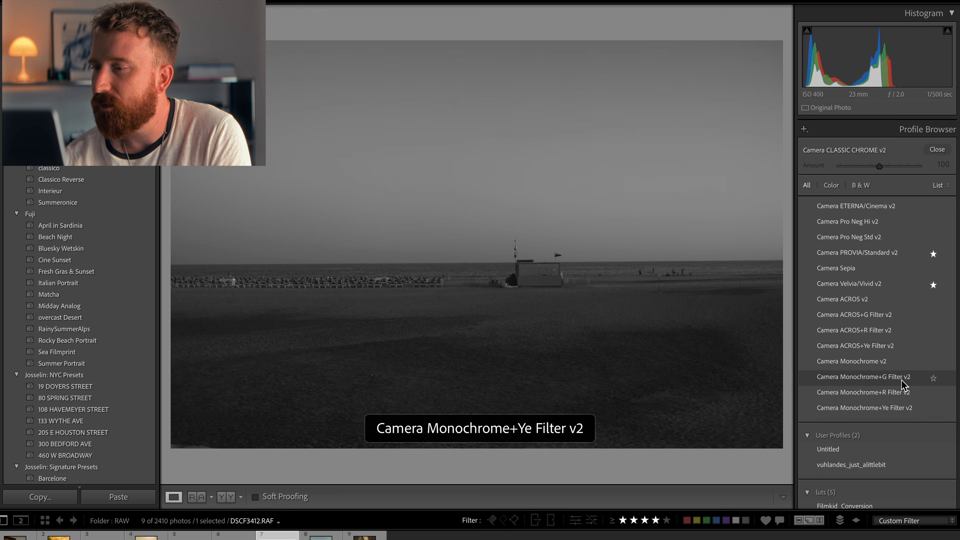
pyautogui.scroll(10, 902, 386)
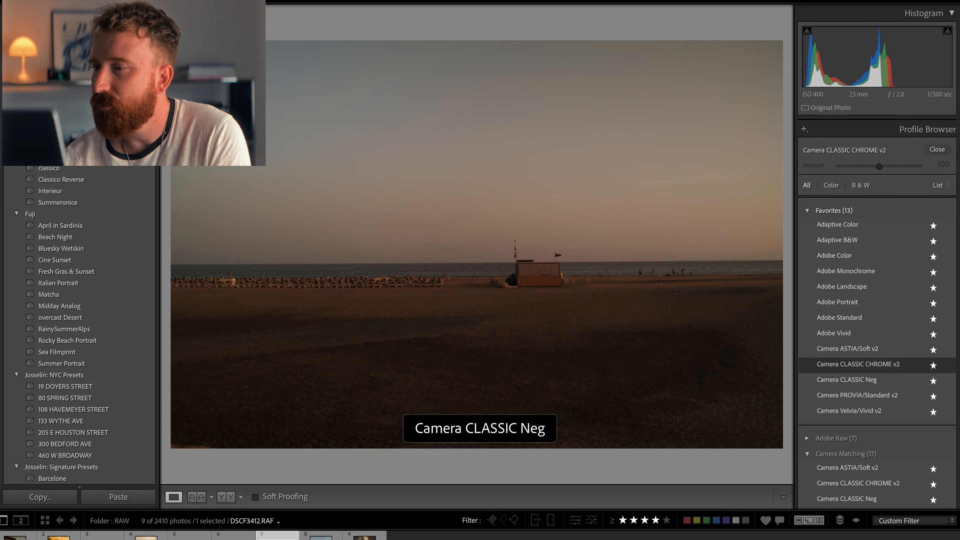
pyautogui.click(937, 149)
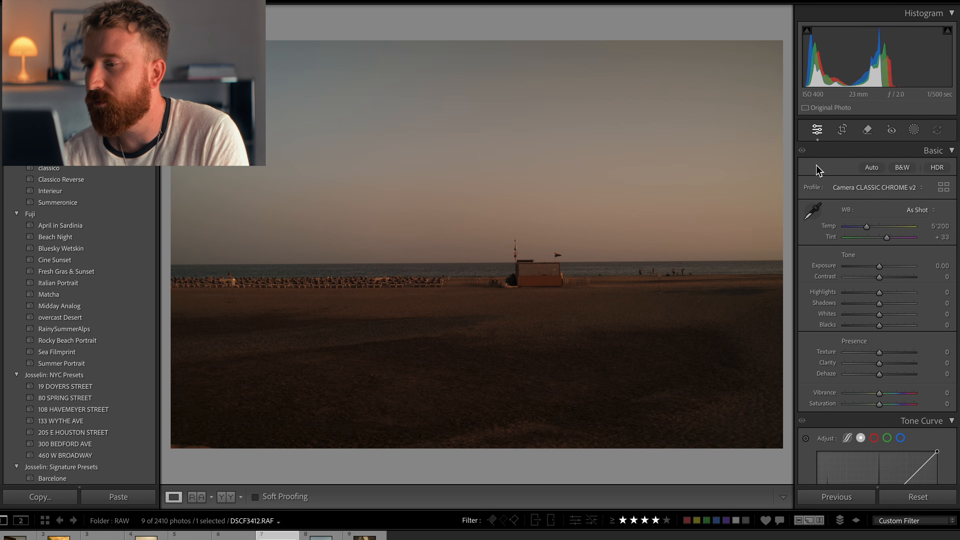
pyautogui.click(880, 186)
pyautogui.click(879, 188)
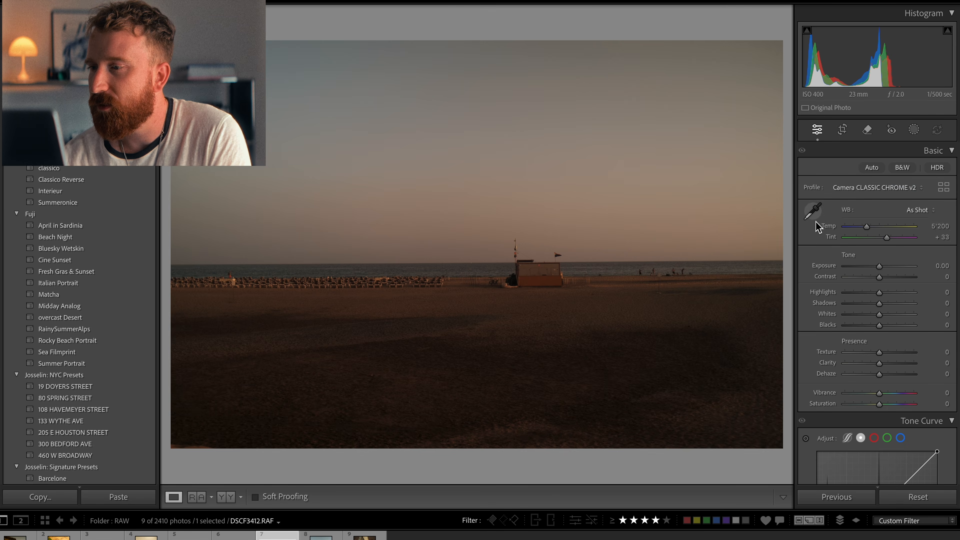
pyautogui.click(918, 210)
pyautogui.click(865, 213)
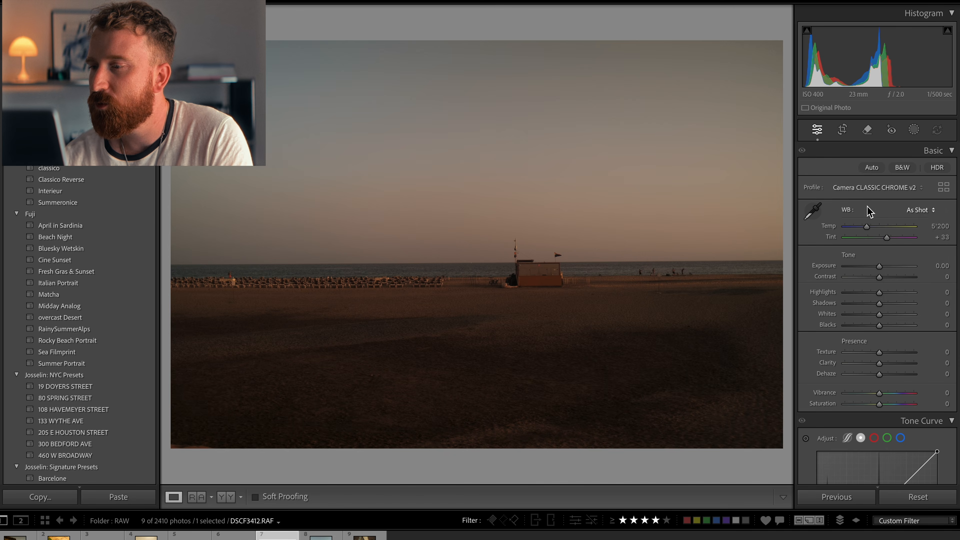
pyautogui.click(920, 211)
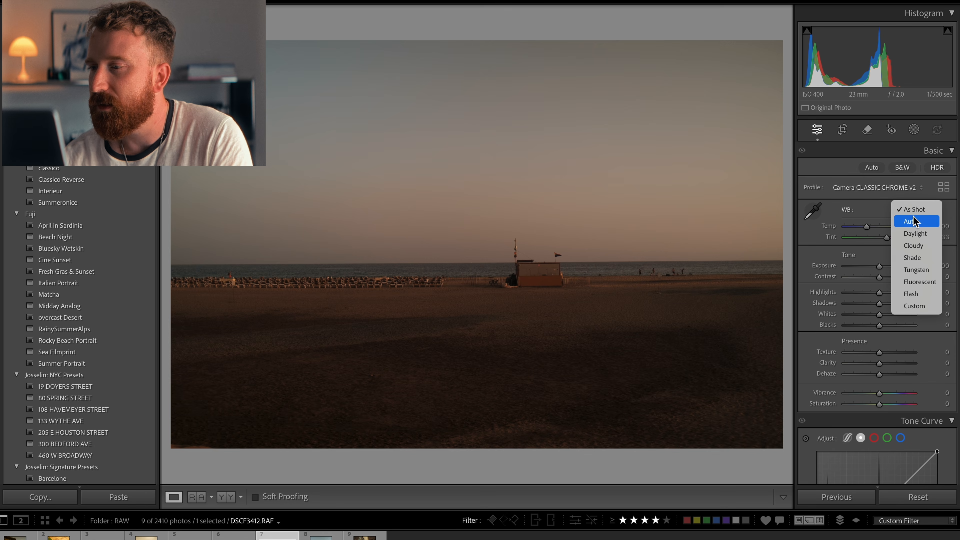
pyautogui.click(914, 211)
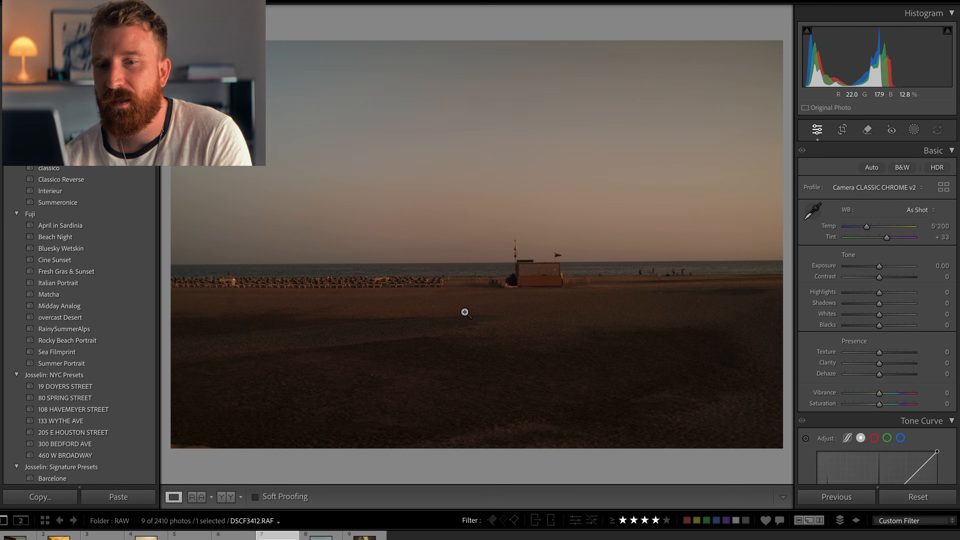
# Step: Raise the exposure to +0.55
pyautogui.click(1, 257)
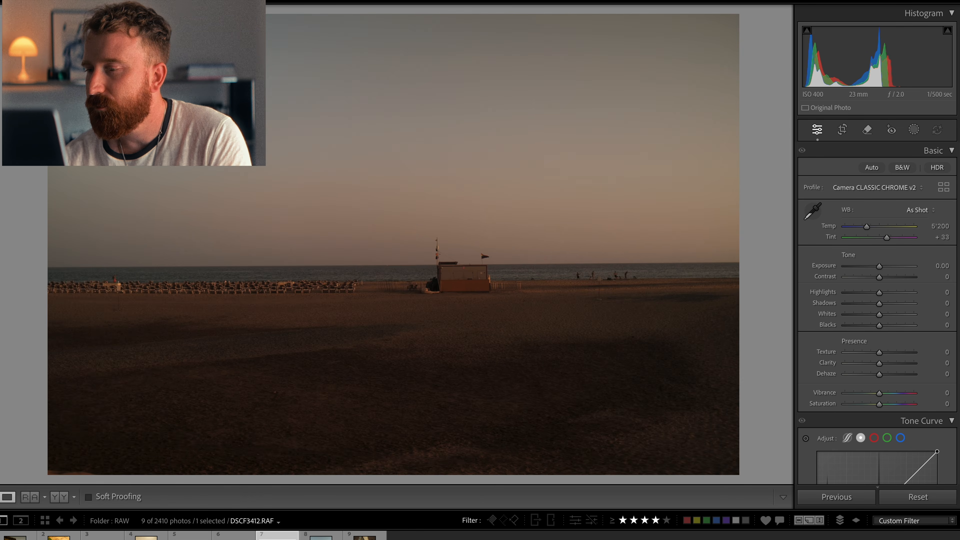
pyautogui.moveTo(884, 270); pyautogui.dragTo(885, 267)
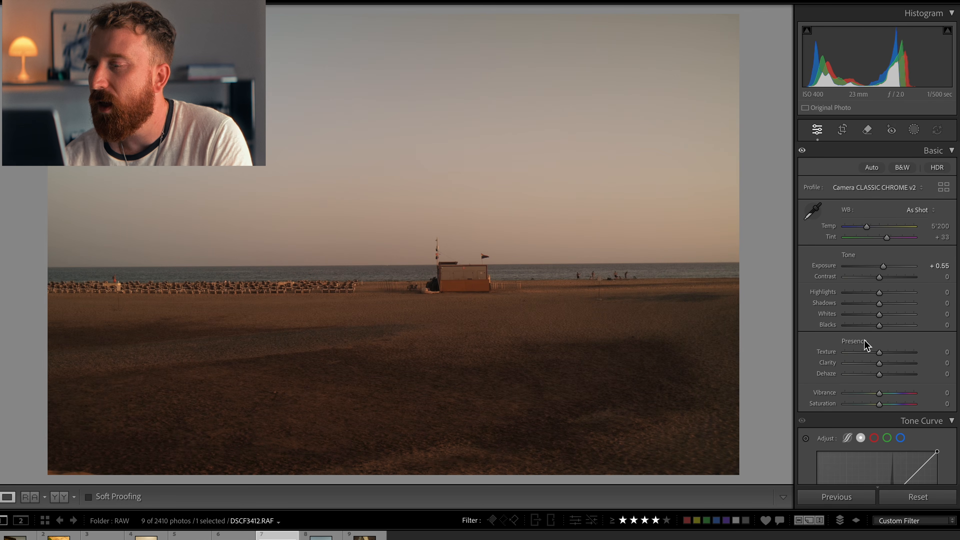
# Step: Set vibrance to +13 and saturation to +10
pyautogui.scroll(-5, 864, 341)
pyautogui.scroll(4, 864, 342)
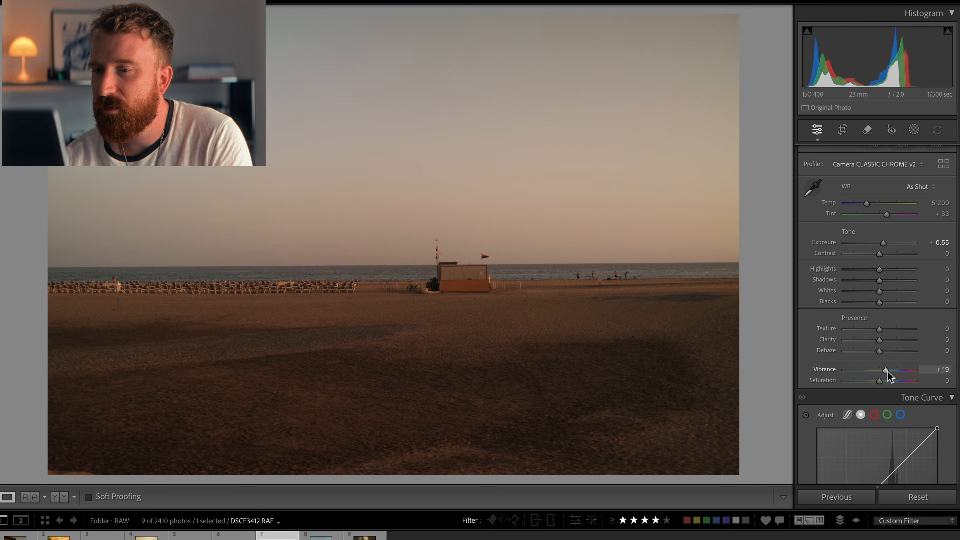
pyautogui.moveTo(887, 372); pyautogui.dragTo(884, 380)
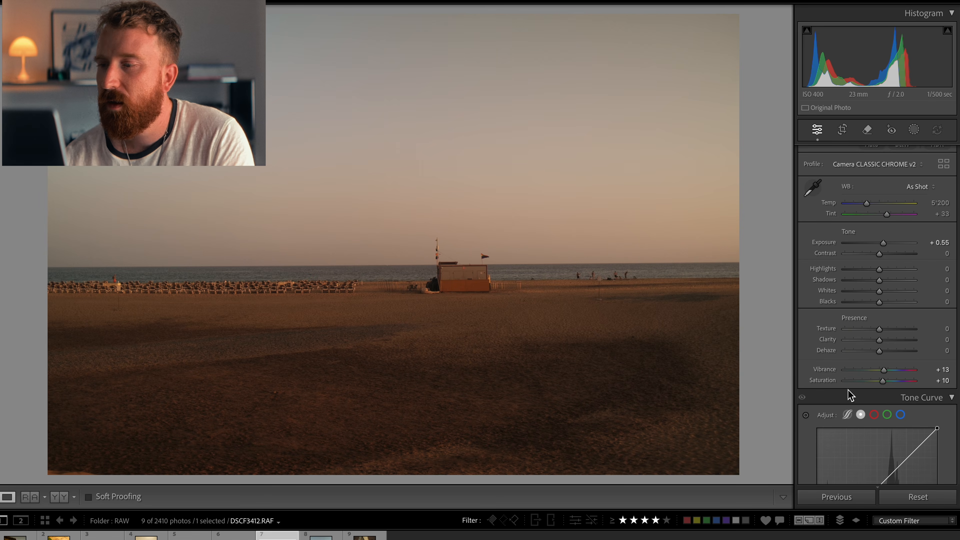
# Step: Add a midtone point to the tone curve and move it to input 108, output 104
pyautogui.scroll(-8, 875, 337)
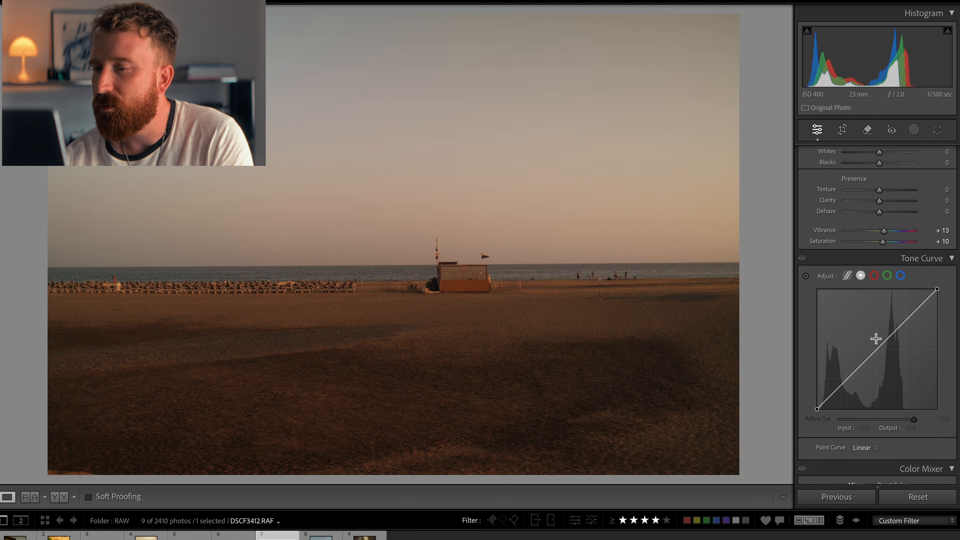
pyautogui.moveTo(848, 355); pyautogui.dragTo(882, 320)
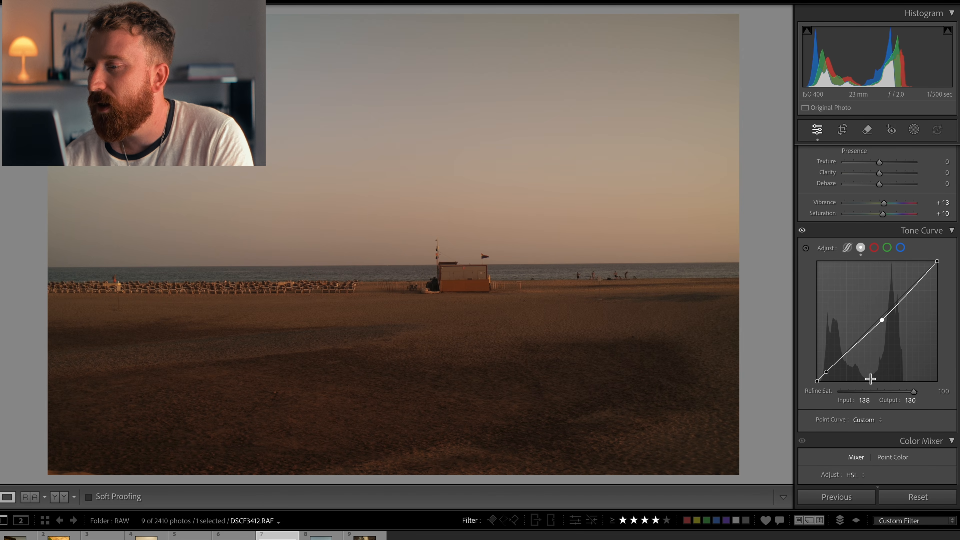
pyautogui.moveTo(882, 321)
pyautogui.mouseDown()
pyautogui.moveTo(891, 310)
pyautogui.moveTo(869, 334)
pyautogui.mouseUp()
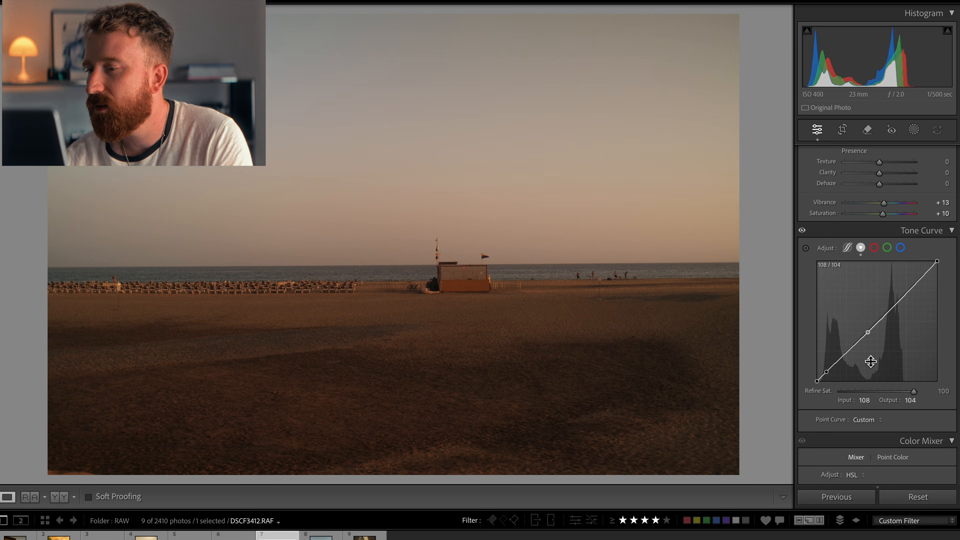
# Step: Add a highlight point on the tone curve at 161/174 and lower the shadow point to 18/13
pyautogui.click(891, 308)
pyautogui.moveTo(891, 308); pyautogui.dragTo(922, 287)
pyautogui.moveTo(921, 279); pyautogui.dragTo(893, 298)
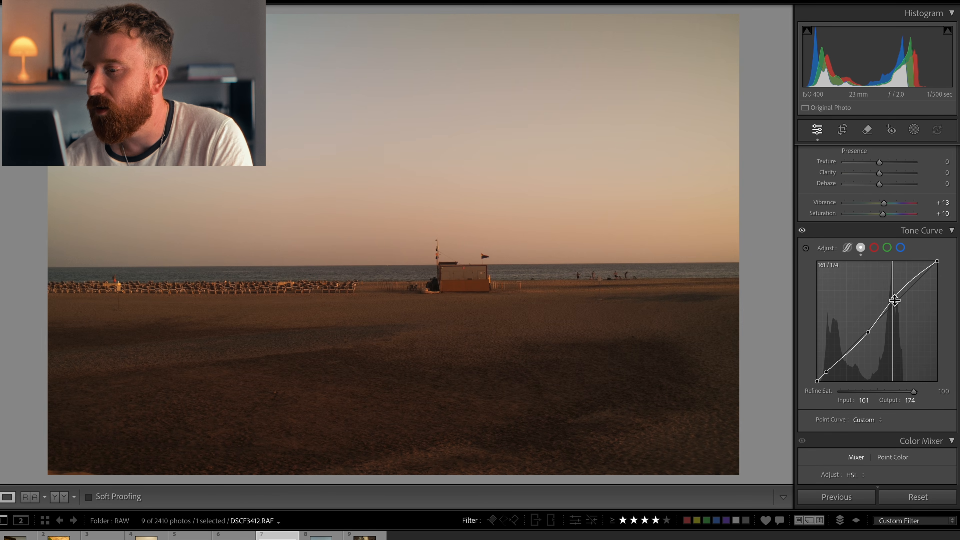
pyautogui.moveTo(826, 372); pyautogui.dragTo(827, 374)
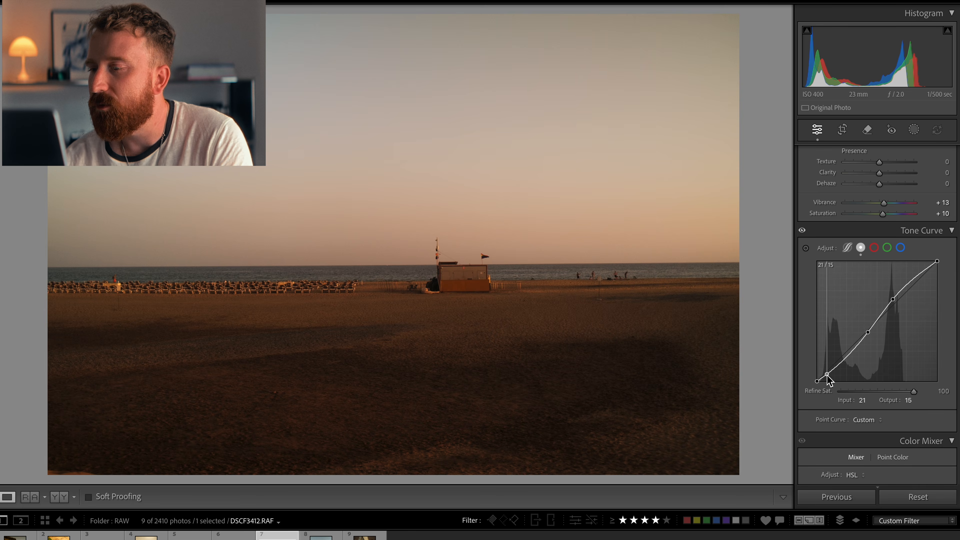
pyautogui.moveTo(827, 374); pyautogui.dragTo(825, 376)
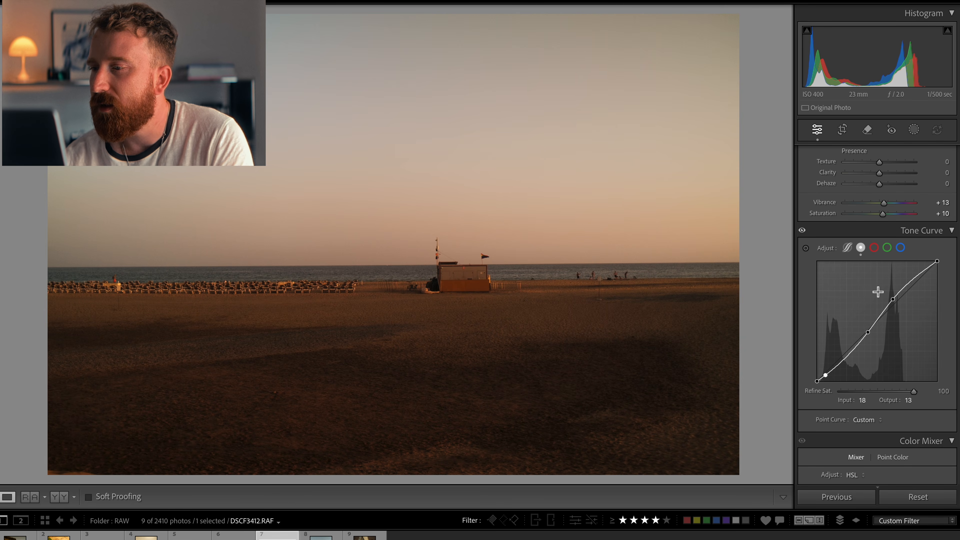
# Step: Set highlights to -50 and shadows to +21
pyautogui.scroll(3, 877, 291)
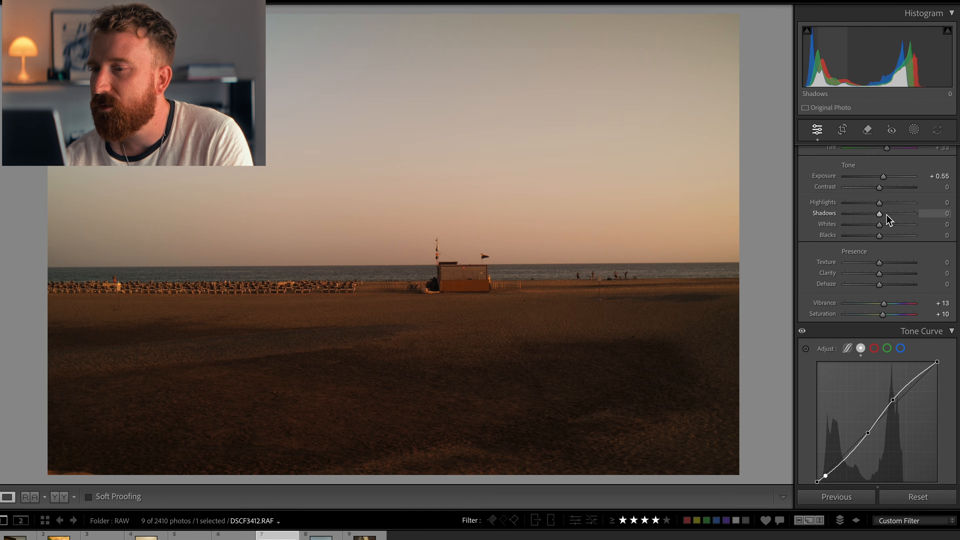
pyautogui.moveTo(881, 215); pyautogui.dragTo(862, 207)
# Step: Fine-tune the tone curve's highlight, midtone and shadow points to deepen the contrast
pyautogui.scroll(-4, 859, 269)
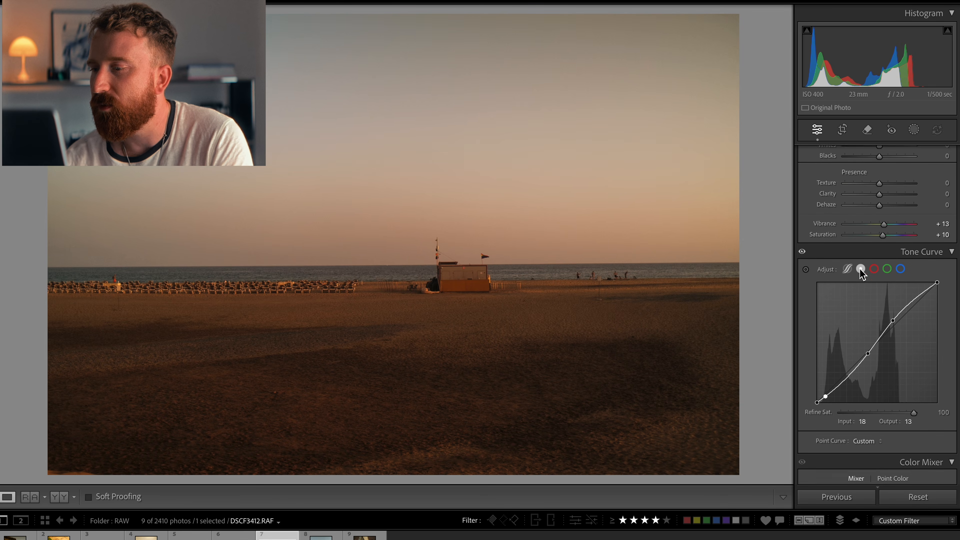
pyautogui.scroll(2, 859, 268)
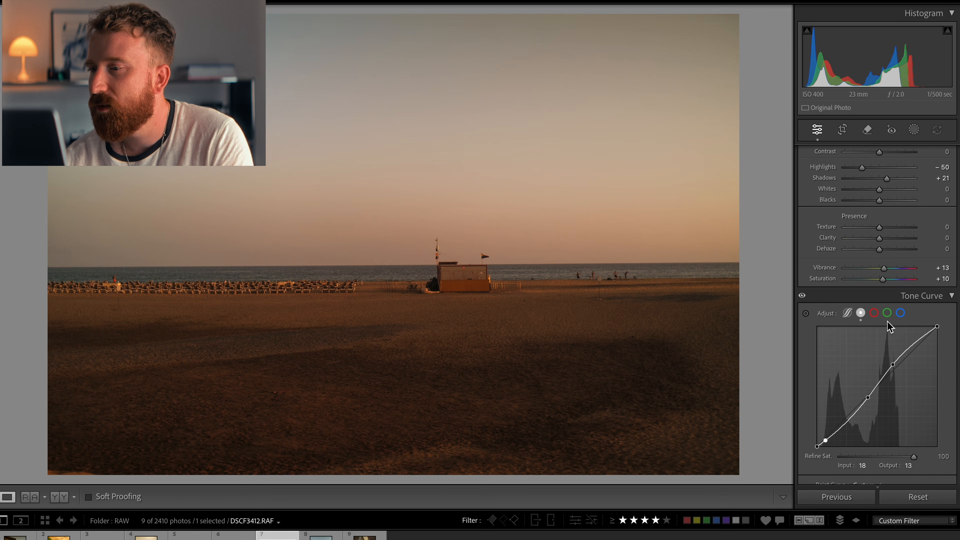
pyautogui.scroll(2, 889, 299)
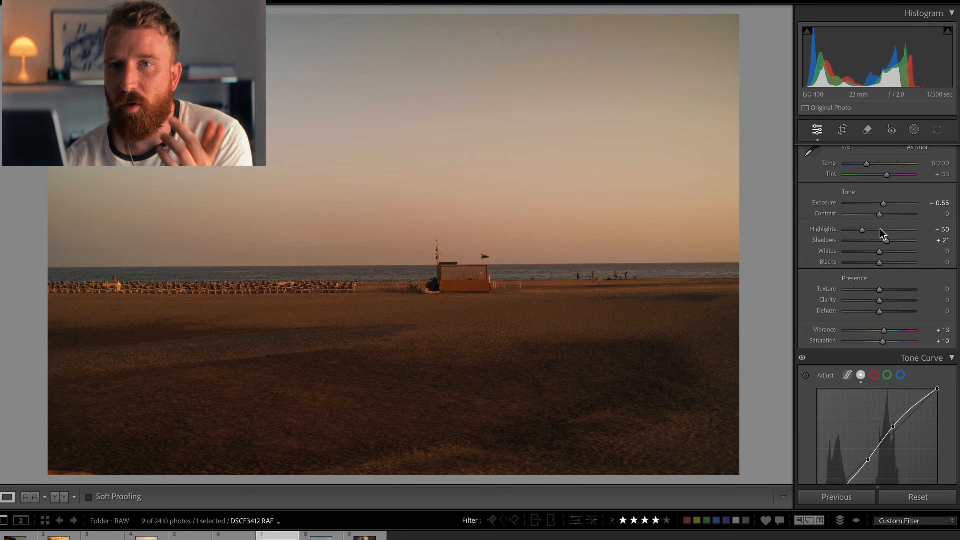
pyautogui.scroll(-1, 868, 264)
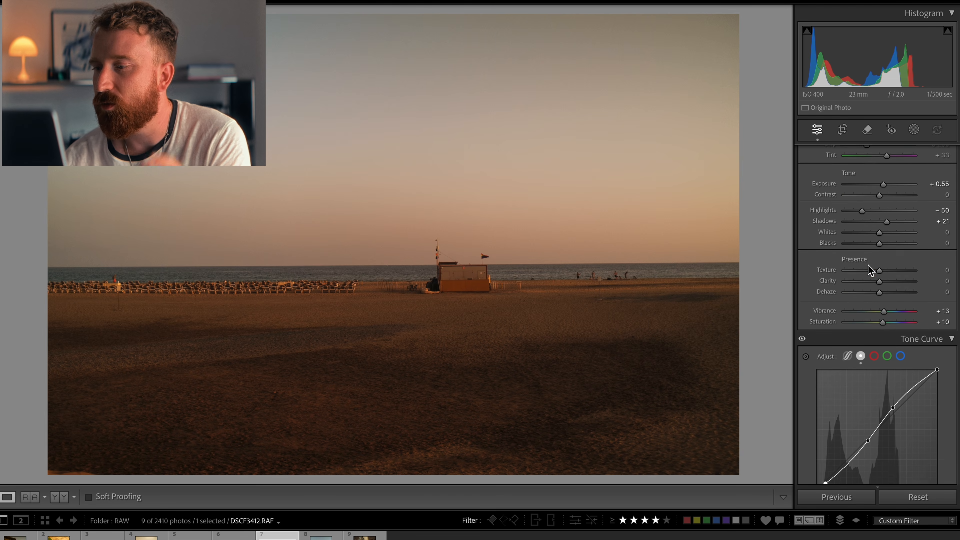
pyautogui.scroll(-4, 867, 265)
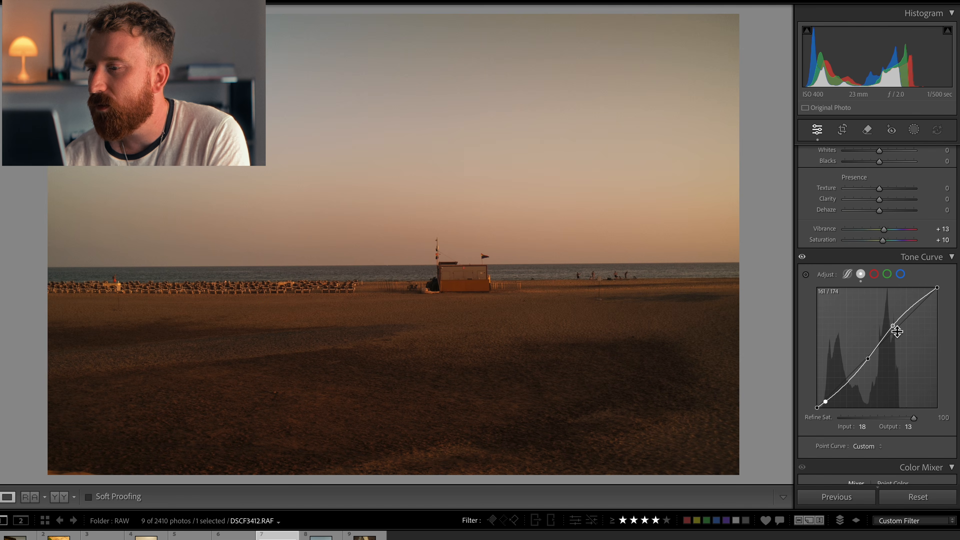
pyautogui.moveTo(893, 326); pyautogui.dragTo(891, 323)
pyautogui.moveTo(870, 361); pyautogui.dragTo(860, 366)
pyautogui.moveTo(827, 403); pyautogui.dragTo(827, 403)
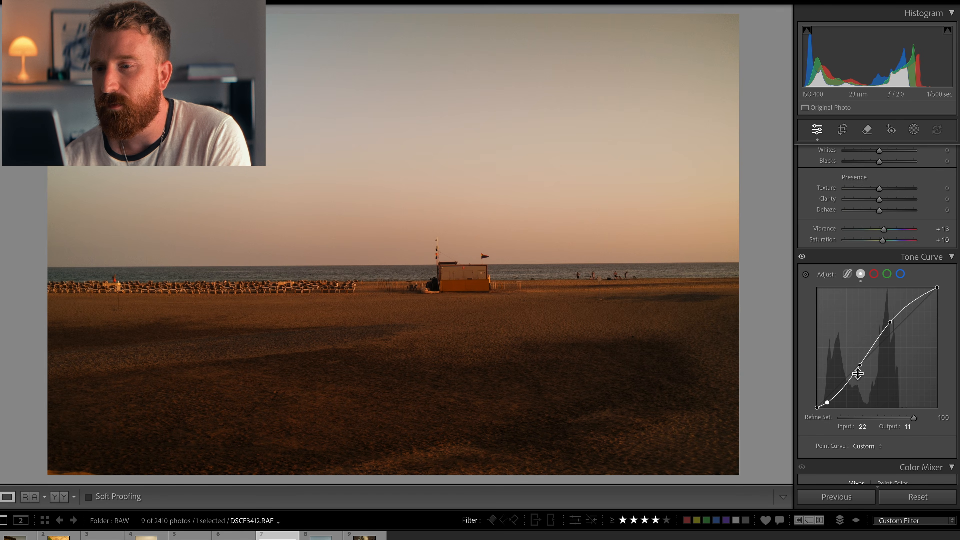
pyautogui.scroll(-15, 881, 364)
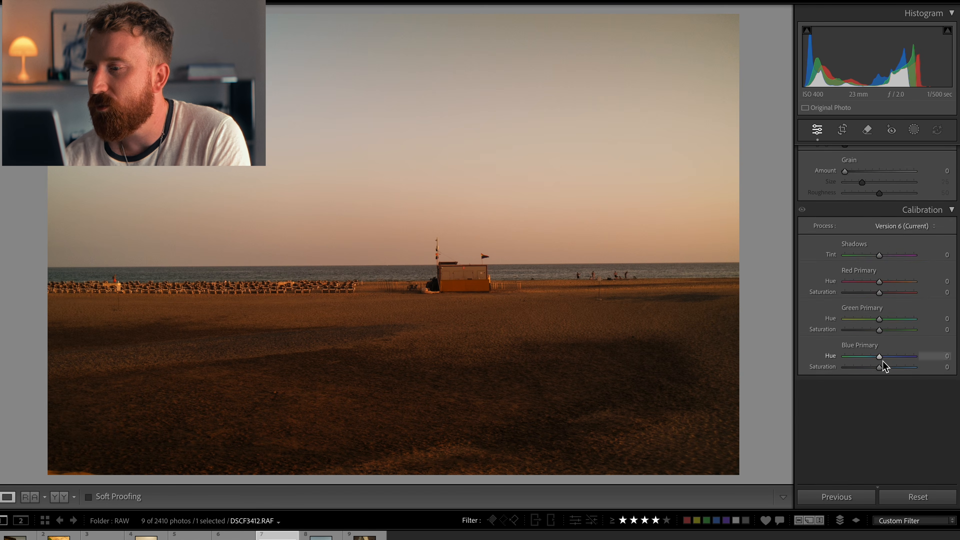
pyautogui.scroll(3, 882, 363)
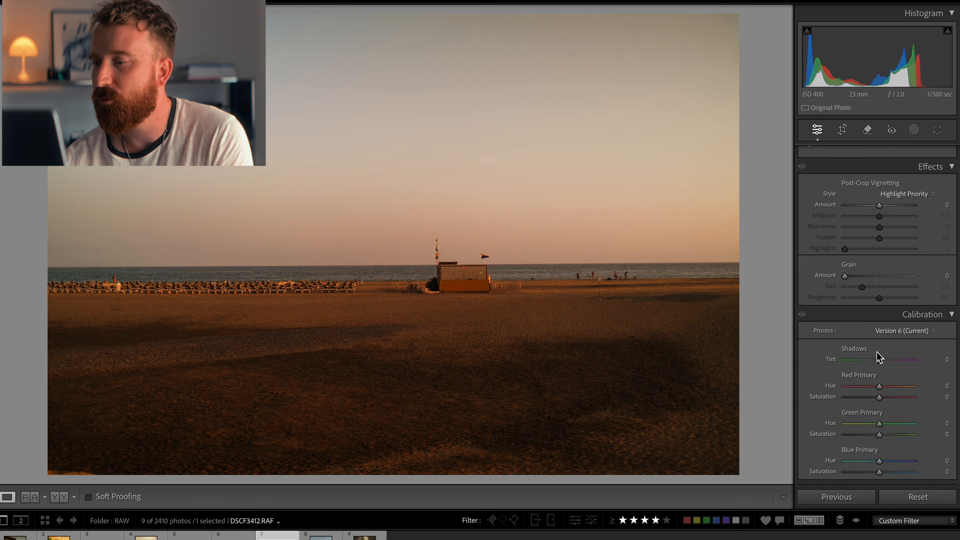
# Step: In Calibration, set shadows tint to +4, red primary hue to +5, blue primary hue to -4 and green primary hue to +3
pyautogui.moveTo(881, 360); pyautogui.dragTo(882, 362)
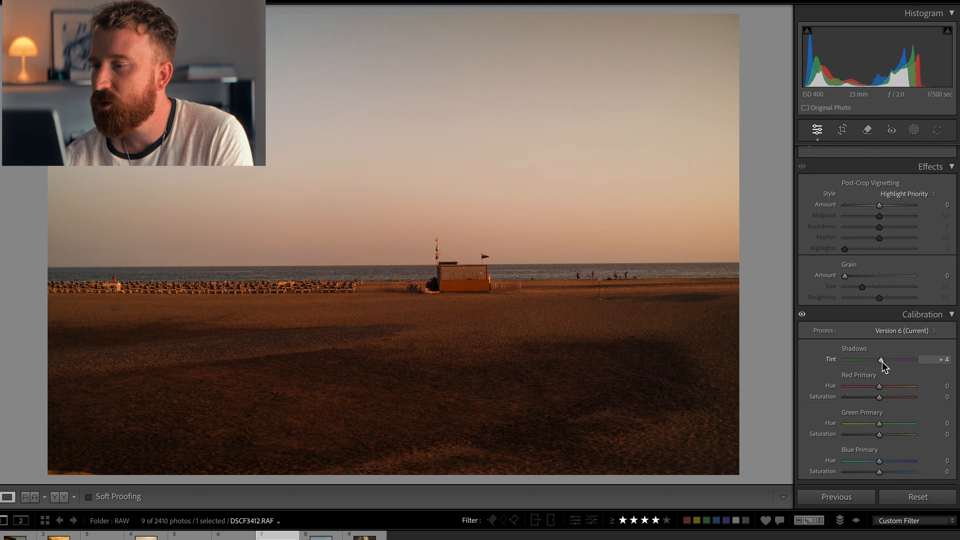
pyautogui.click(916, 332)
pyautogui.click(907, 333)
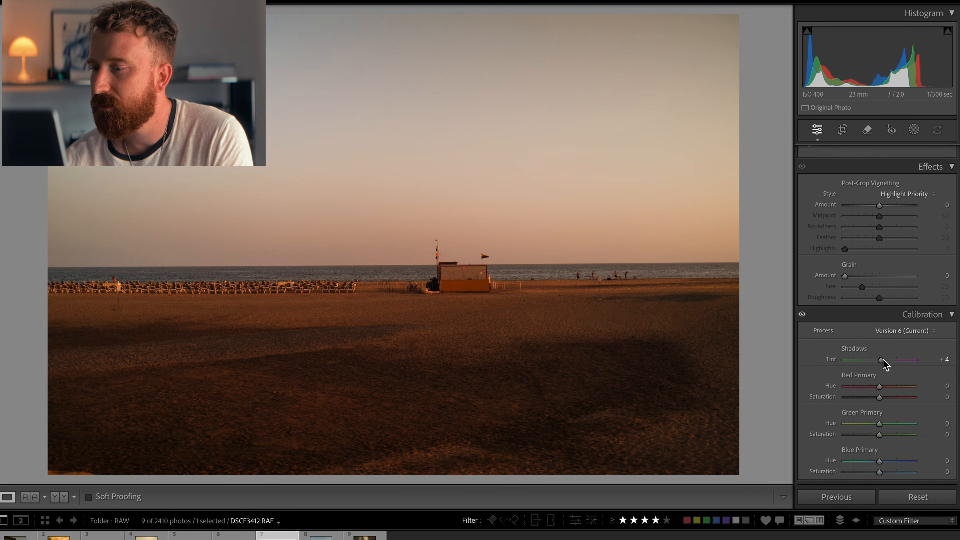
pyautogui.moveTo(881, 392); pyautogui.dragTo(883, 392)
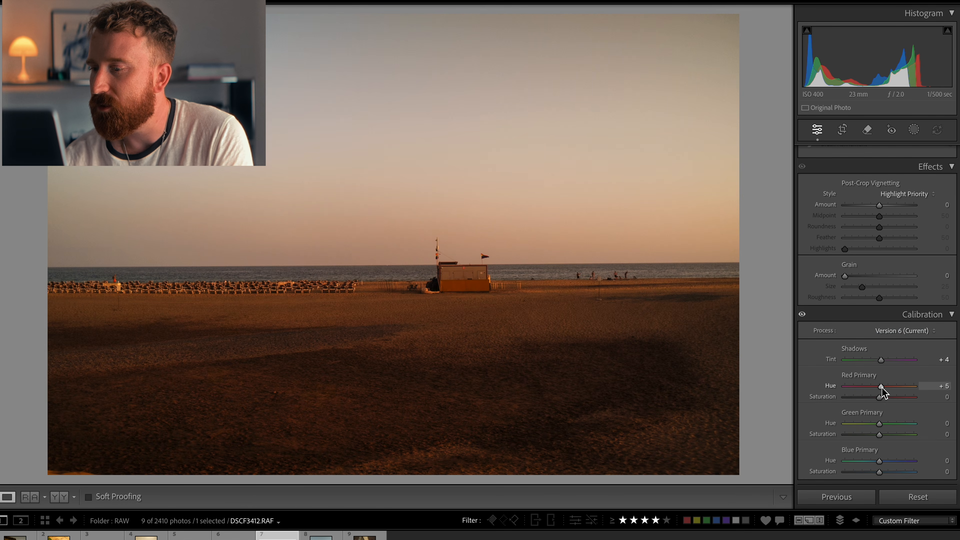
pyautogui.moveTo(879, 459); pyautogui.dragTo(877, 461)
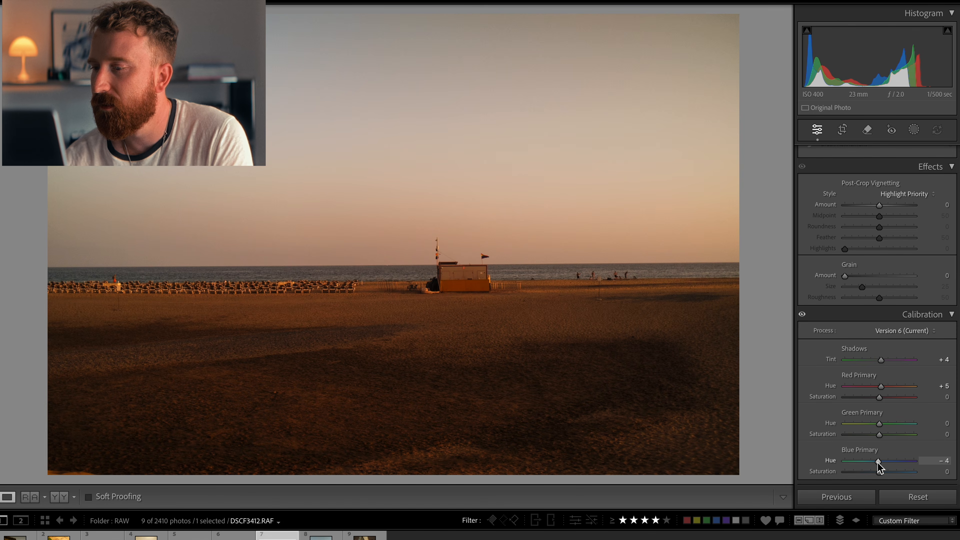
pyautogui.moveTo(880, 423); pyautogui.dragTo(881, 424)
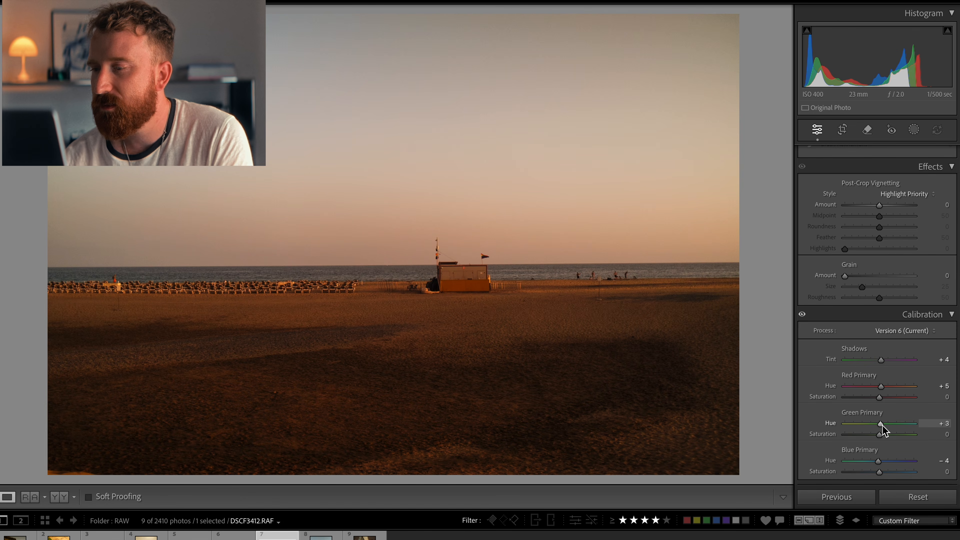
# Step: Refine calibration: shadows tint +11, red primary hue +8, green primary hue +4 and blue primary hue -9
pyautogui.moveTo(881, 360); pyautogui.dragTo(881, 360)
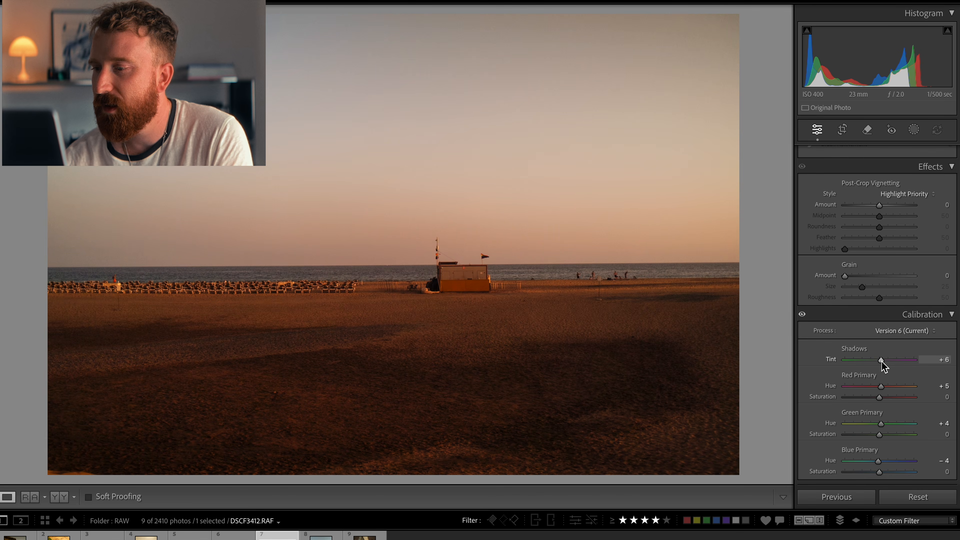
pyautogui.moveTo(882, 390); pyautogui.dragTo(881, 391)
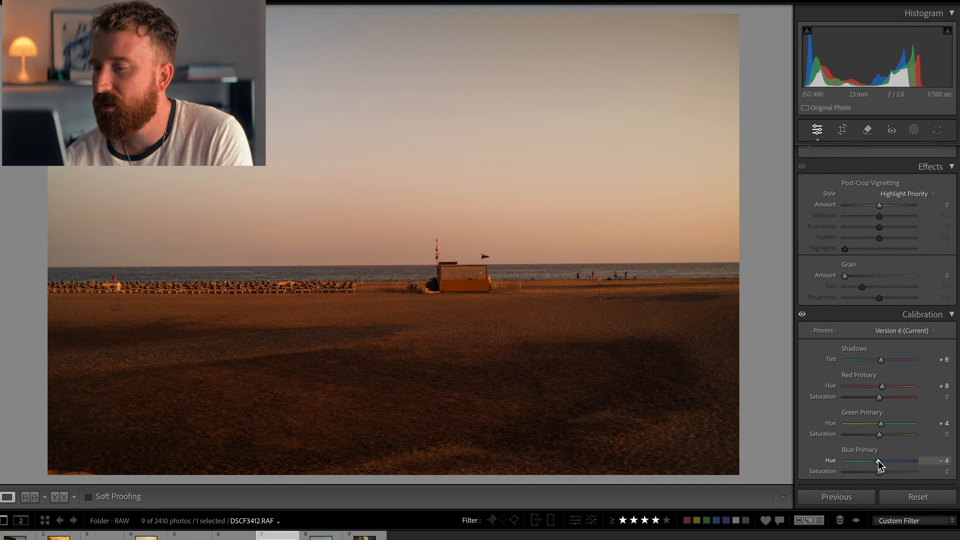
pyautogui.moveTo(873, 460); pyautogui.dragTo(874, 462)
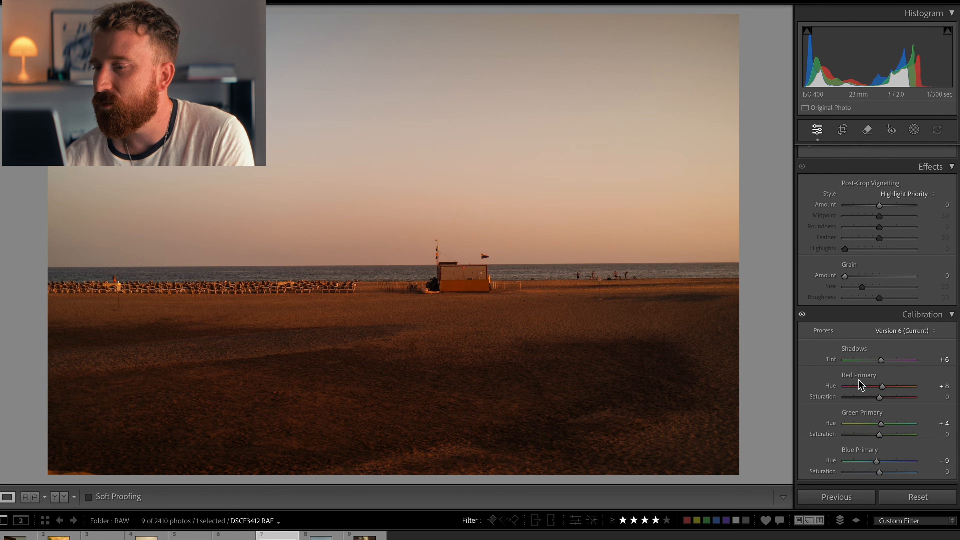
pyautogui.moveTo(881, 359)
pyautogui.mouseDown()
pyautogui.moveTo(915, 360)
pyautogui.moveTo(847, 362)
pyautogui.moveTo(895, 360)
pyautogui.moveTo(885, 370)
pyautogui.mouseUp()
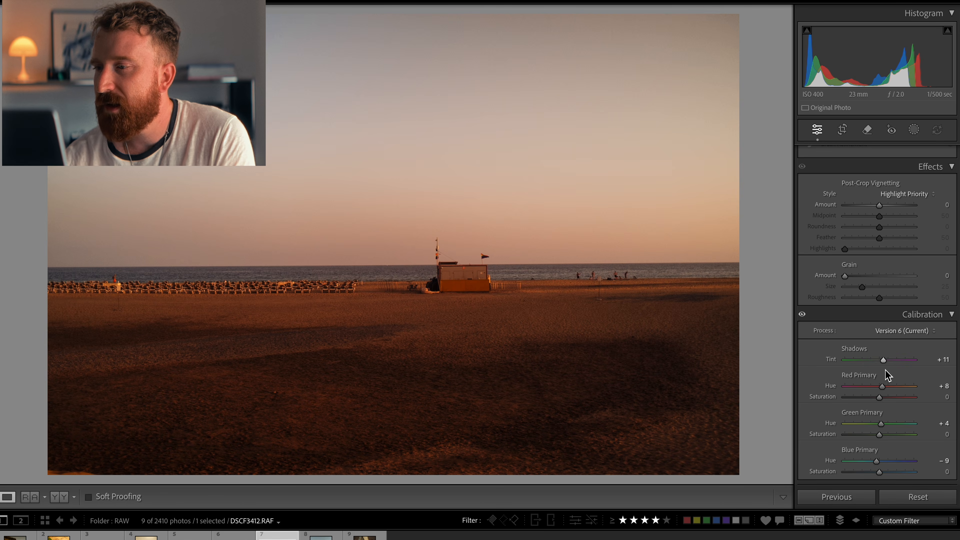
# Step: Try raising exposure to +0.60, then undo the last two changes
pyautogui.scroll(20, 883, 332)
pyautogui.scroll(-3, 883, 330)
pyautogui.moveTo(886, 267)
pyautogui.mouseDown()
pyautogui.moveTo(900, 269)
pyautogui.moveTo(886, 269)
pyautogui.mouseUp()
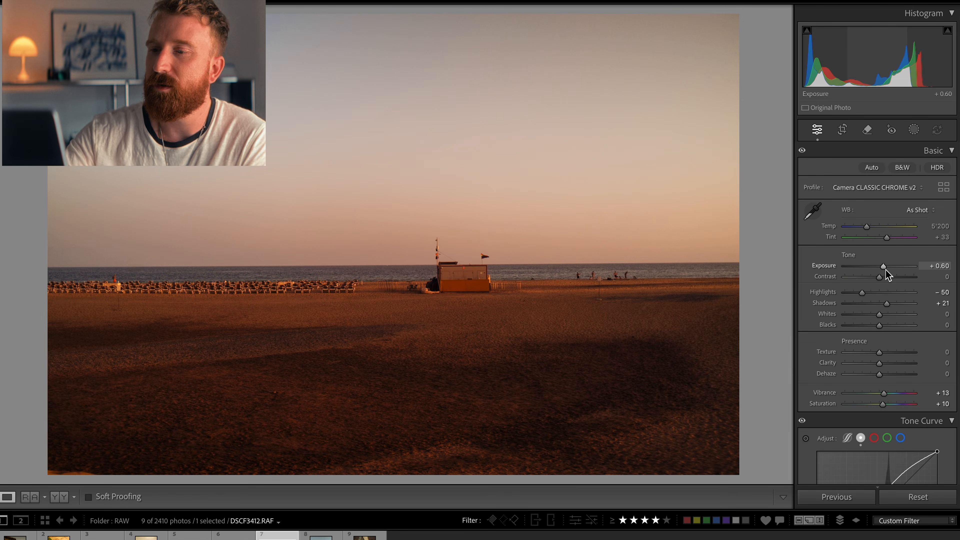
pyautogui.hotkey('ctrl', 'z')
pyautogui.hotkey('ctrl', 'z')
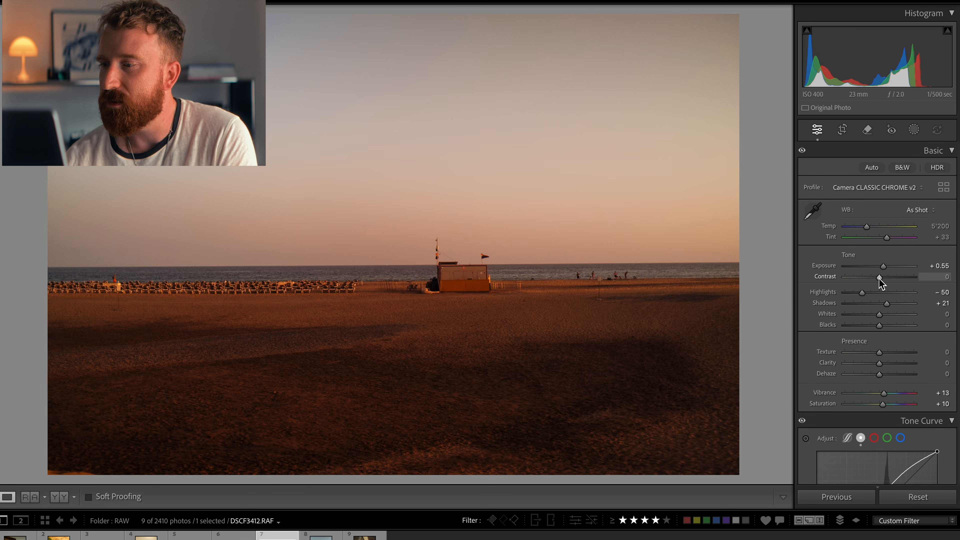
# Step: Lower contrast to -27
pyautogui.moveTo(879, 277); pyautogui.dragTo(870, 279)
pyautogui.scroll(-1, 873, 314)
pyautogui.scroll(-3, 874, 318)
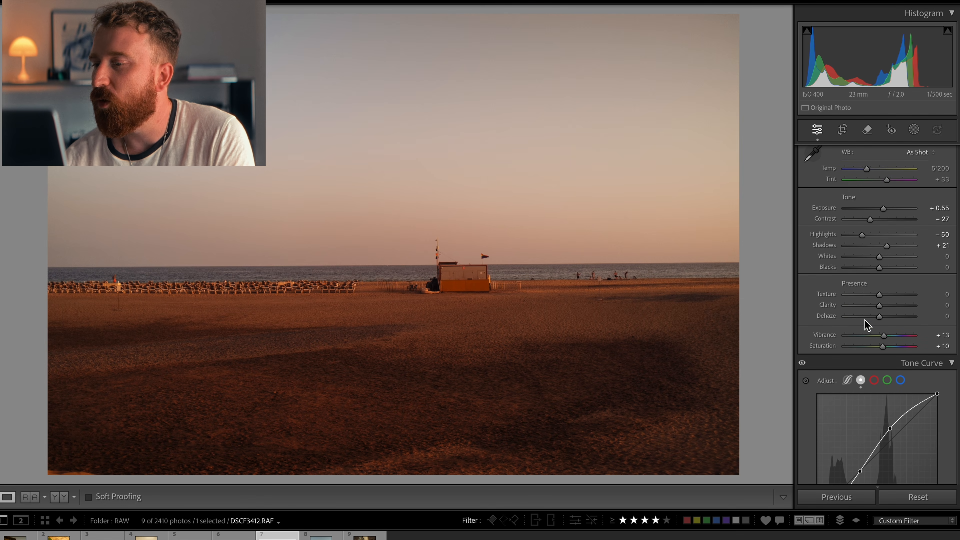
pyautogui.scroll(-5, 869, 333)
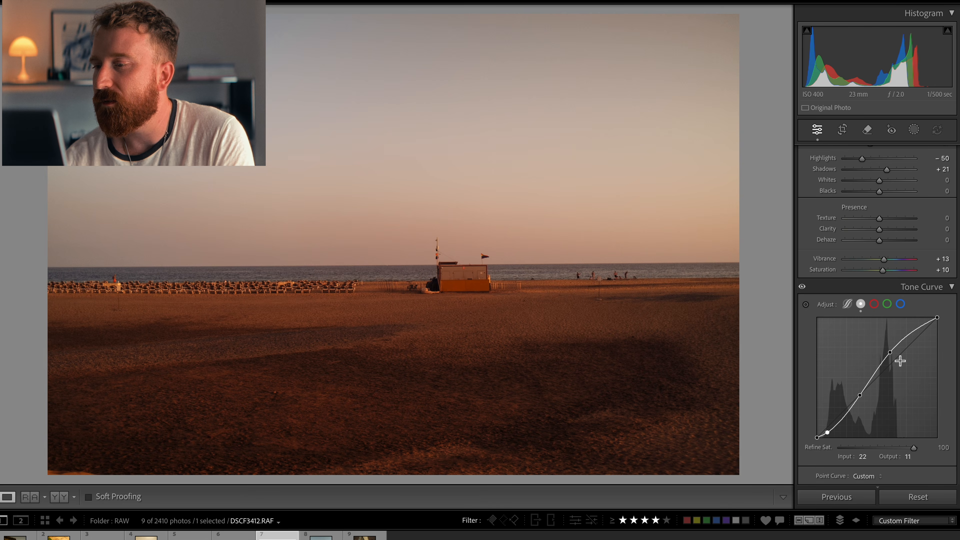
# Step: Move the tone curve's upper point to 149/175 and the lower midpoint to 90/87
pyautogui.click(891, 353)
pyautogui.moveTo(893, 358); pyautogui.dragTo(891, 361)
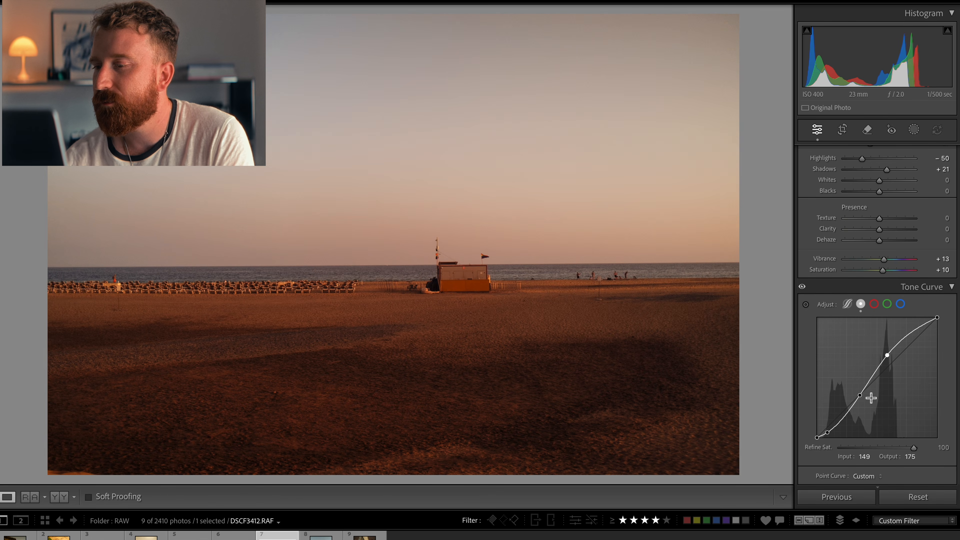
pyautogui.moveTo(860, 396); pyautogui.dragTo(861, 398)
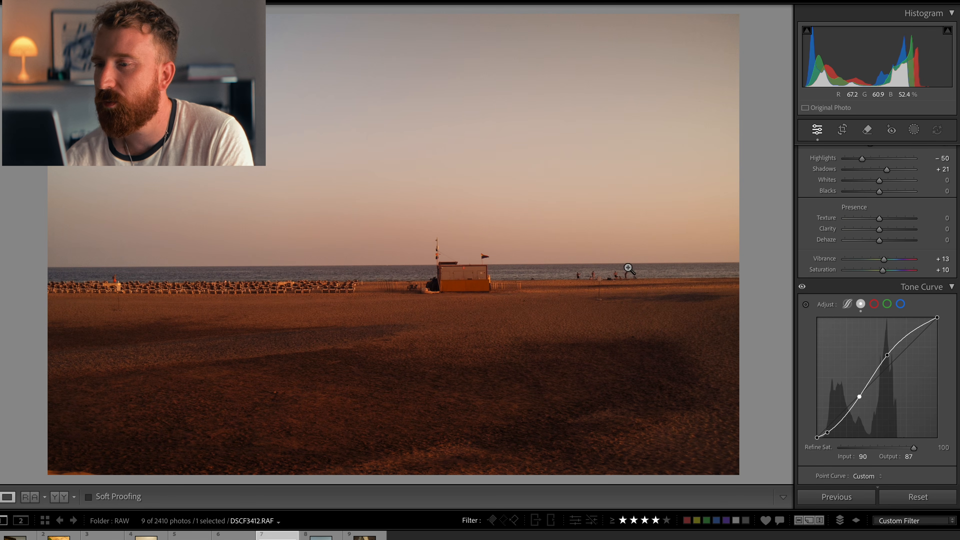
# Step: In the Color Mixer HSL hues, set purple to -58, blue to +5 and aqua to +7
pyautogui.scroll(-6, 934, 314)
pyautogui.moveTo(850, 308); pyautogui.dragTo(881, 327)
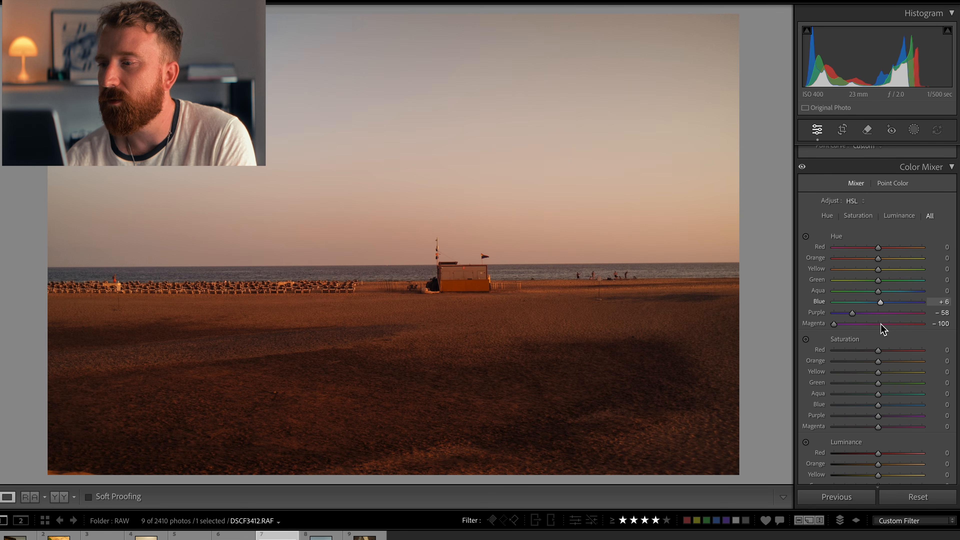
pyautogui.moveTo(878, 292); pyautogui.dragTo(884, 320)
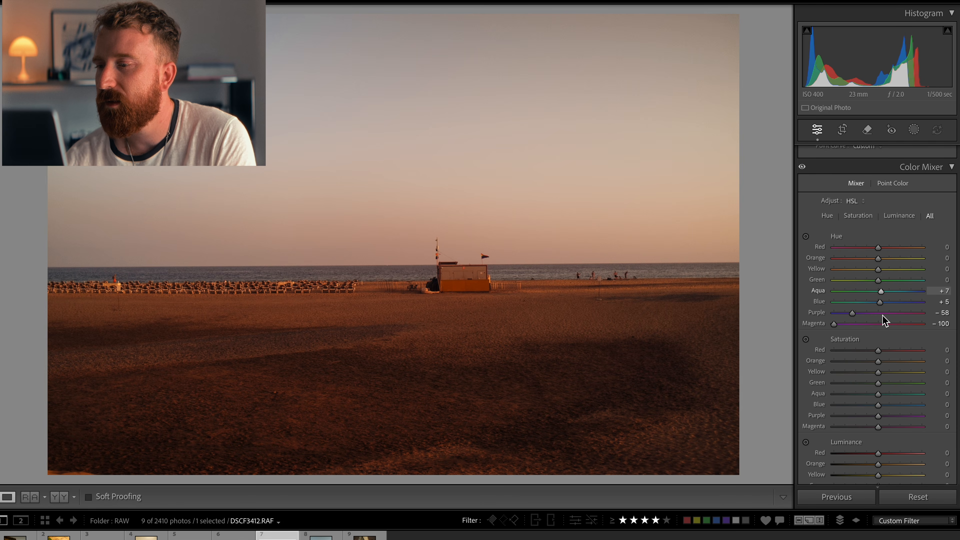
# Step: Set the HSL saturation of magenta to -24 and purple to -14
pyautogui.scroll(-3, 873, 344)
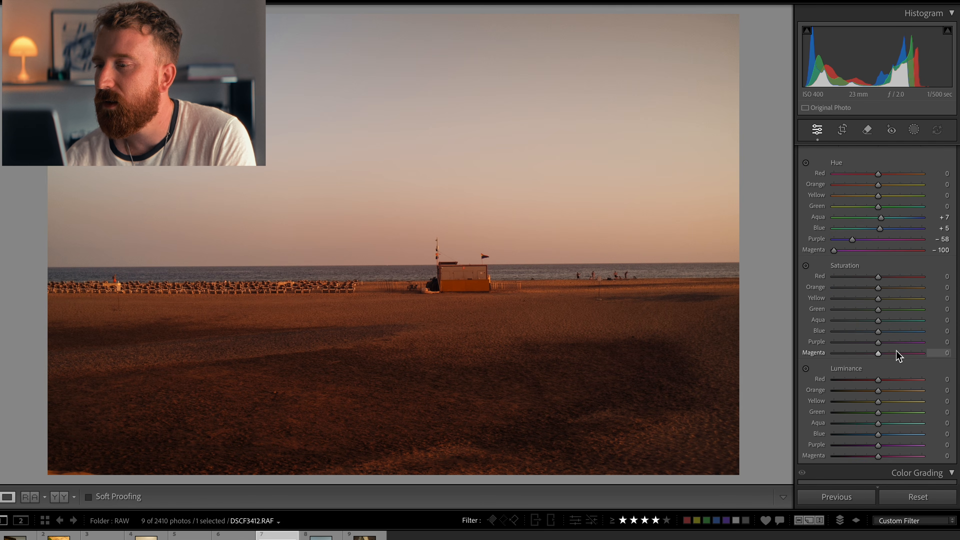
pyautogui.click(868, 351)
pyautogui.click(866, 342)
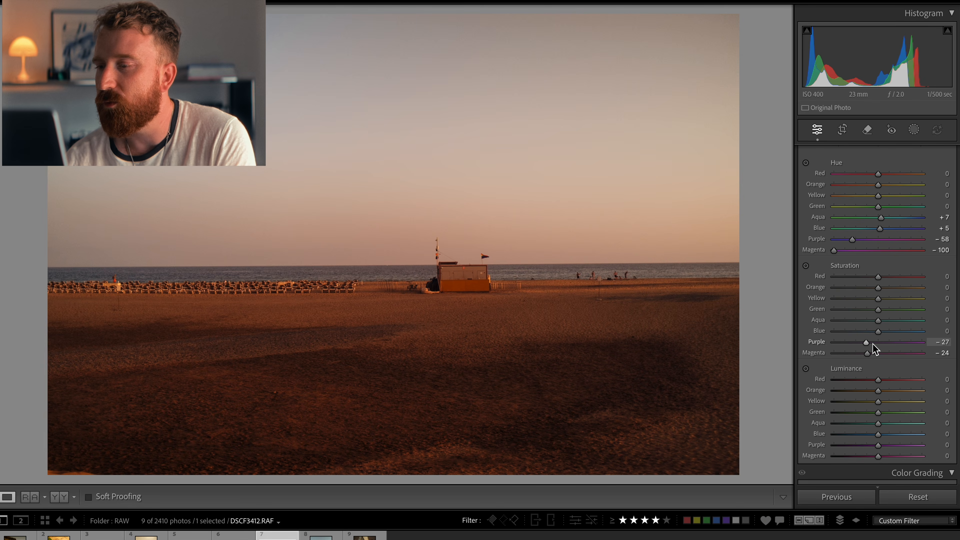
pyautogui.click(872, 342)
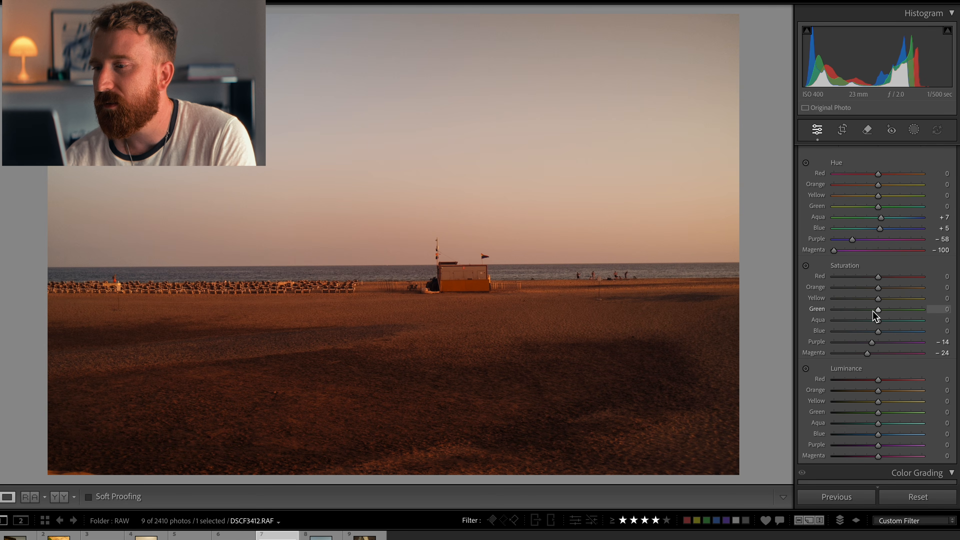
# Step: Set HSL saturation to red -31, orange -1, yellow -13, green -35, aqua -14 and blue -2
pyautogui.moveTo(862, 312); pyautogui.dragTo(957, 304)
pyautogui.click(866, 321)
pyautogui.click(877, 307)
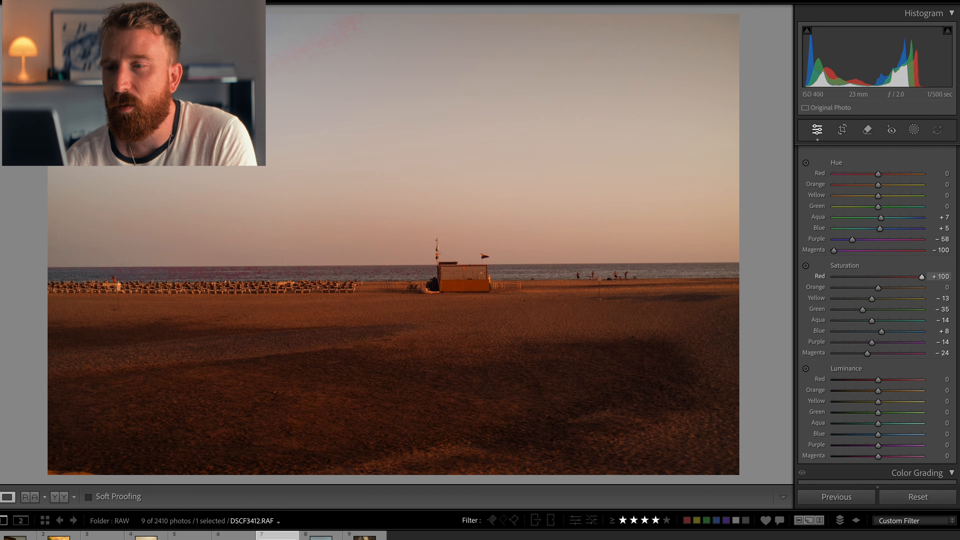
pyautogui.moveTo(941, 313); pyautogui.dragTo(864, 317)
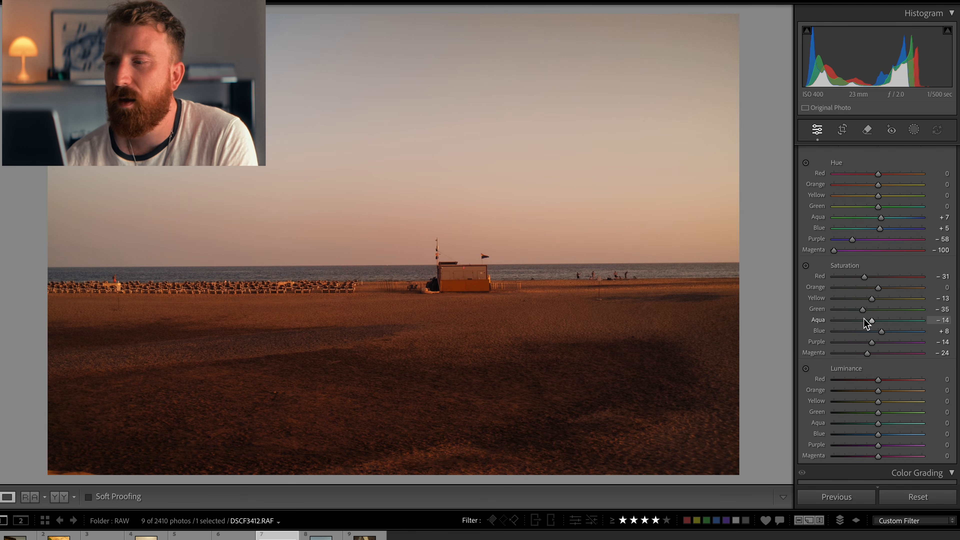
pyautogui.click(877, 333)
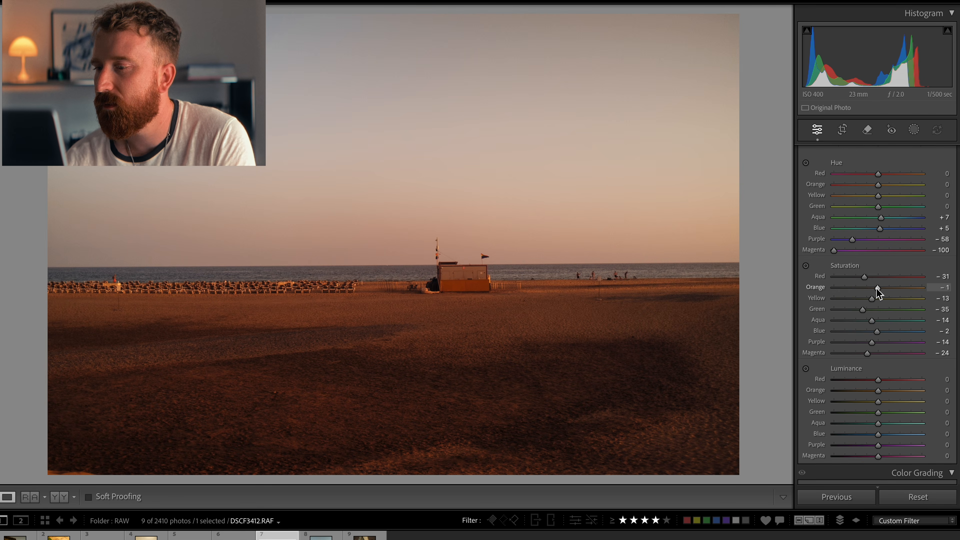
# Step: Set the sharpening amount to 0 in the Detail section
pyautogui.scroll(-10, 872, 321)
pyautogui.scroll(-10, 872, 323)
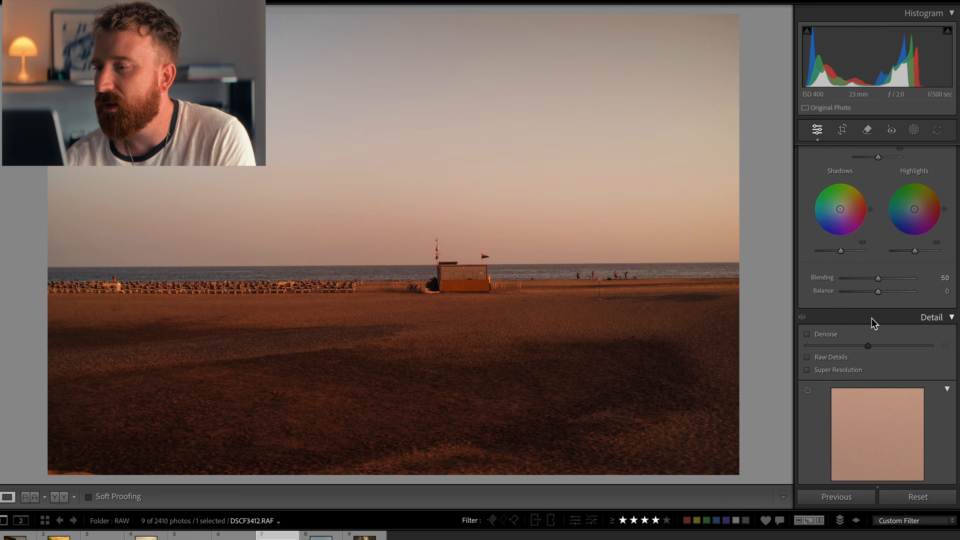
pyautogui.scroll(-1, 874, 323)
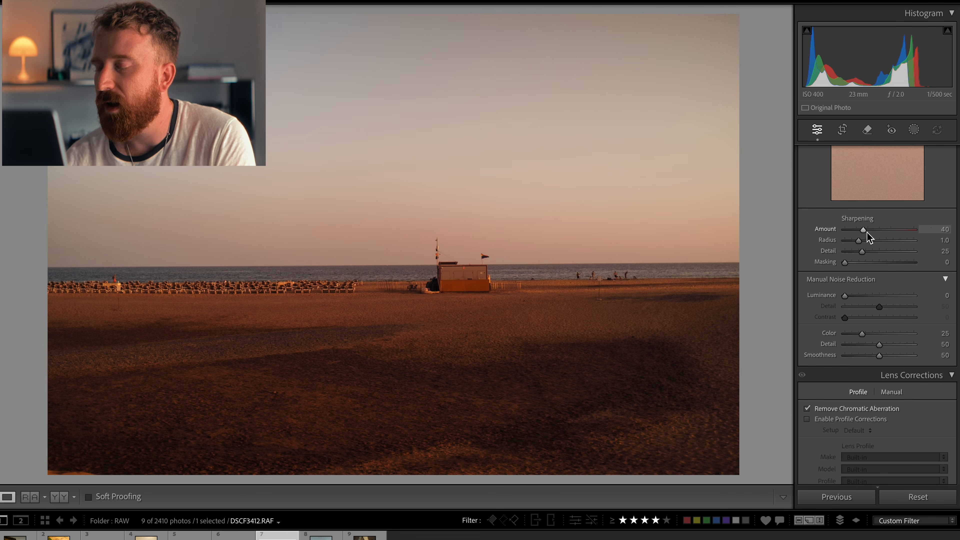
pyautogui.moveTo(863, 229); pyautogui.dragTo(839, 231)
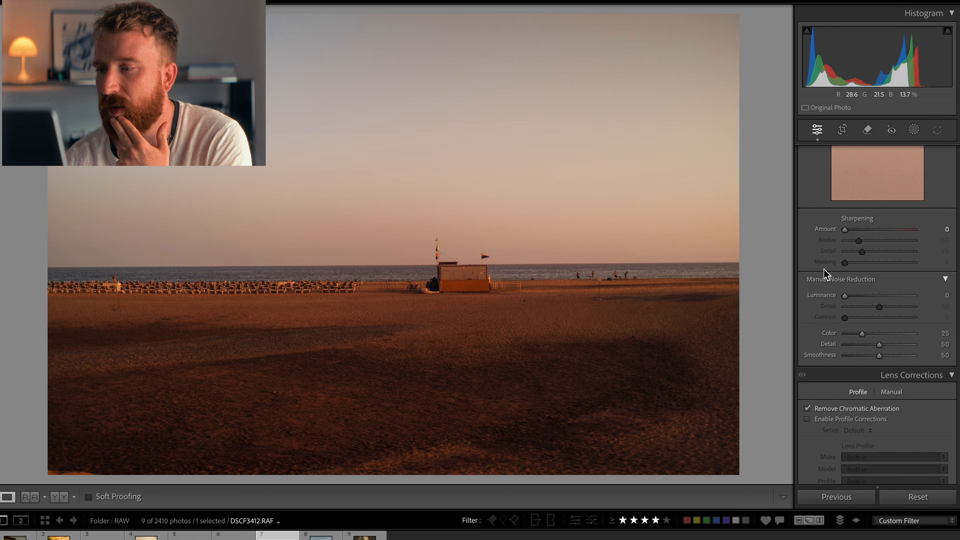
# Step: Enable lens profile corrections and turn off chromatic aberration removal
pyautogui.scroll(-2, 901, 307)
pyautogui.scroll(-10, 900, 303)
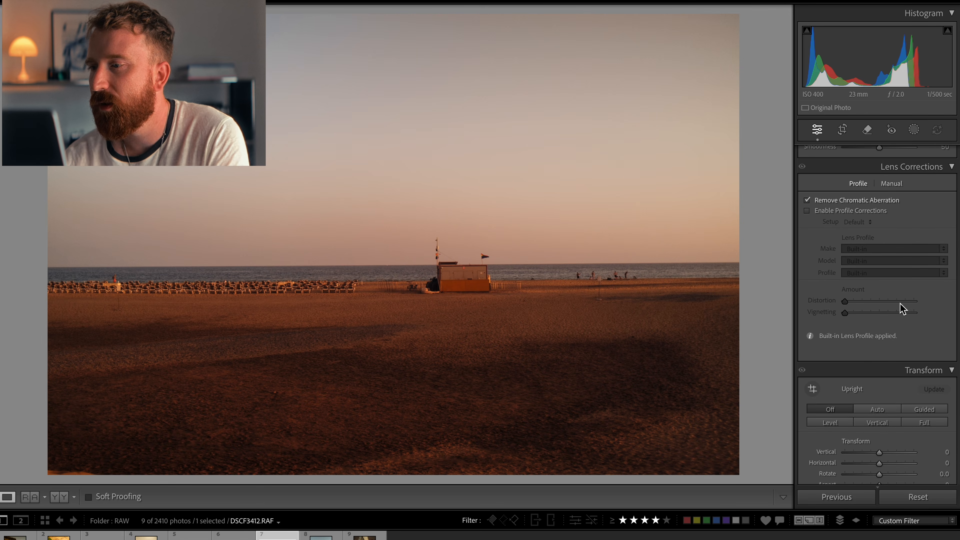
pyautogui.click(807, 210)
pyautogui.click(807, 200)
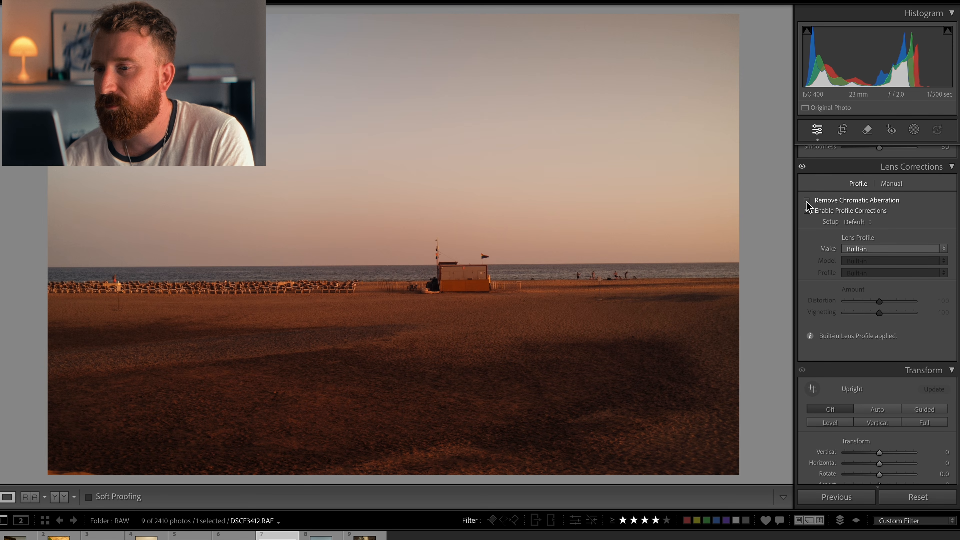
# Step: Zoom in on the lifeguard hut and compare Remove Chromatic Aberration on and off, ending with it enabled
pyautogui.click(485, 257)
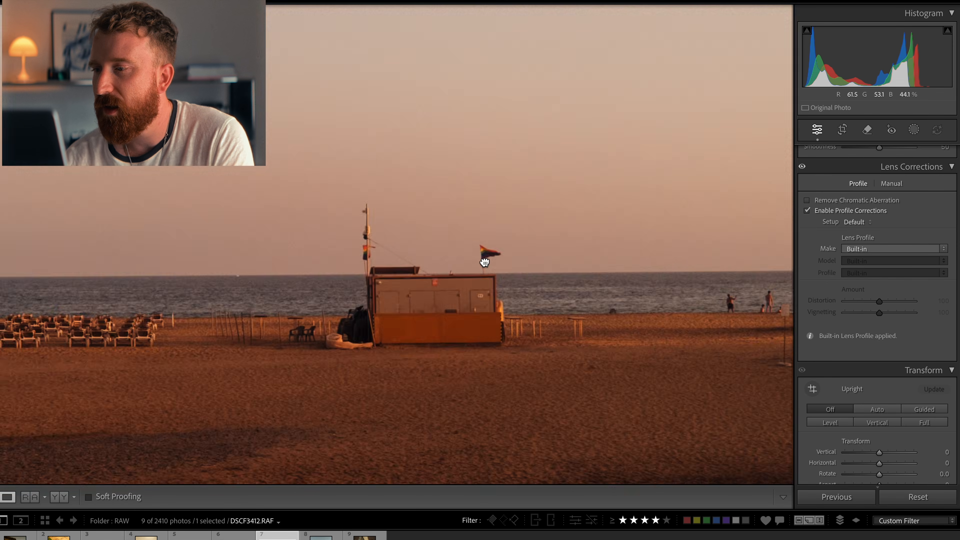
pyautogui.click(807, 200)
pyautogui.click(807, 201)
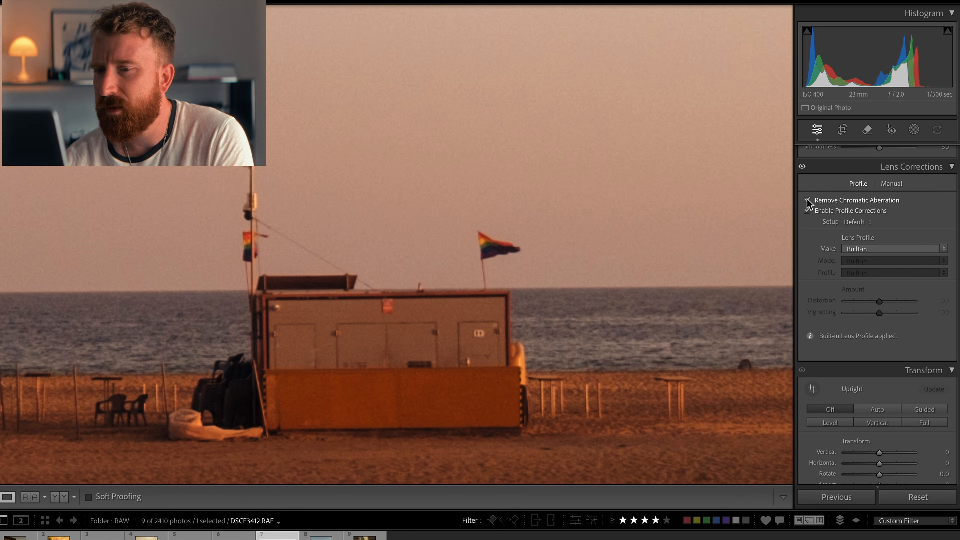
pyautogui.click(807, 200)
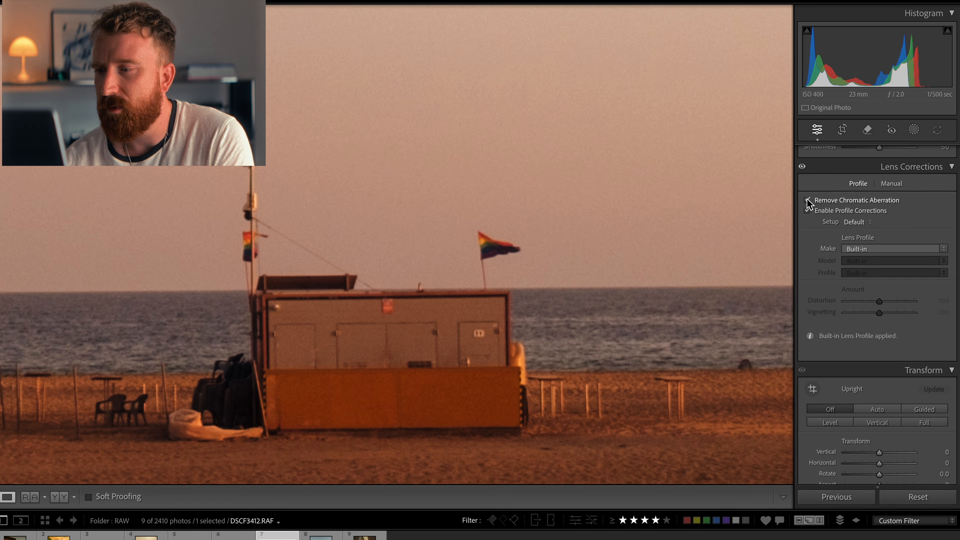
pyautogui.click(807, 201)
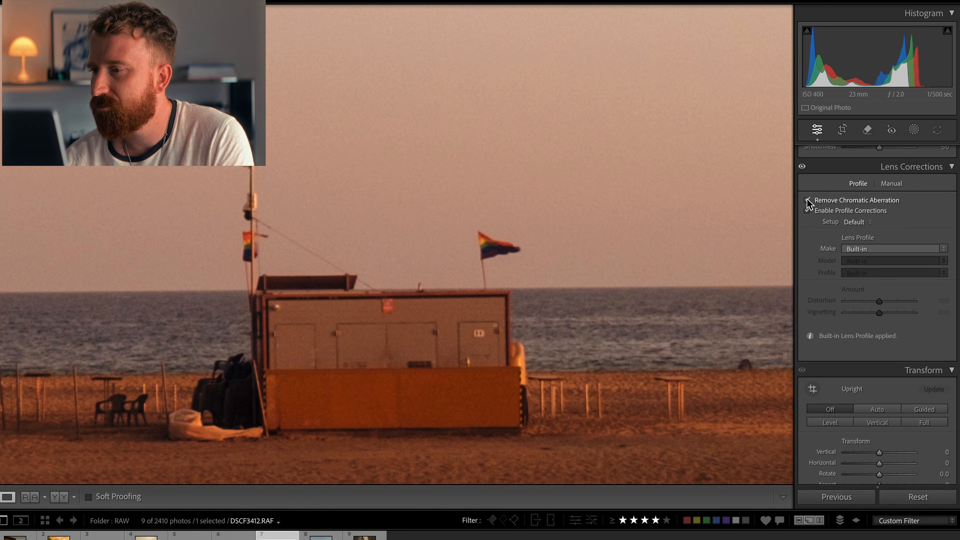
# Step: Set the lens profile to make Fujifilm and model Fujifilm X100F
pyautogui.click(888, 251)
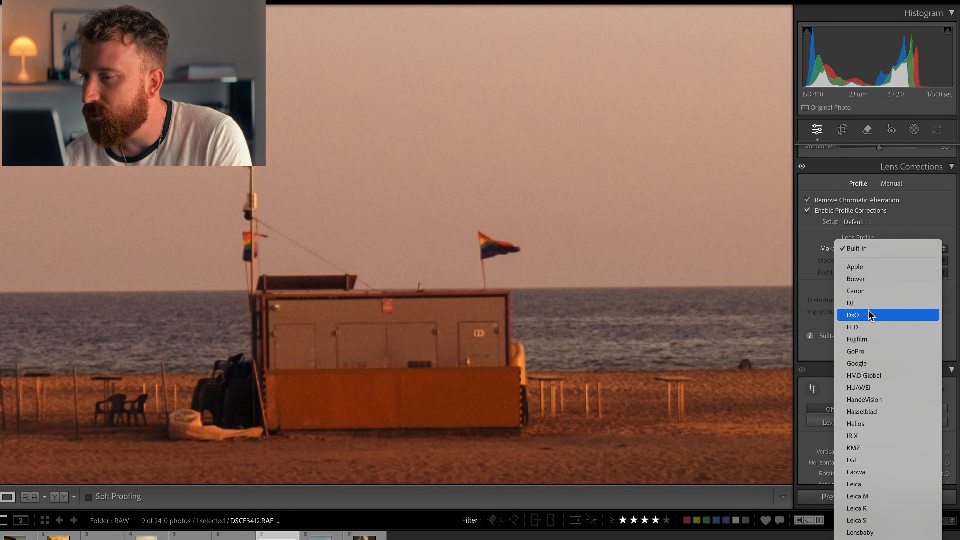
pyautogui.click(865, 339)
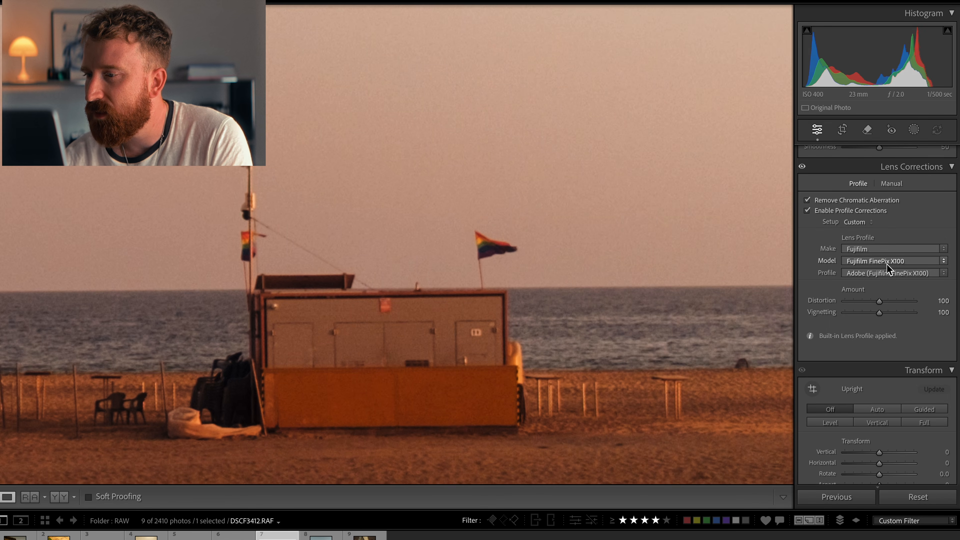
pyautogui.click(884, 262)
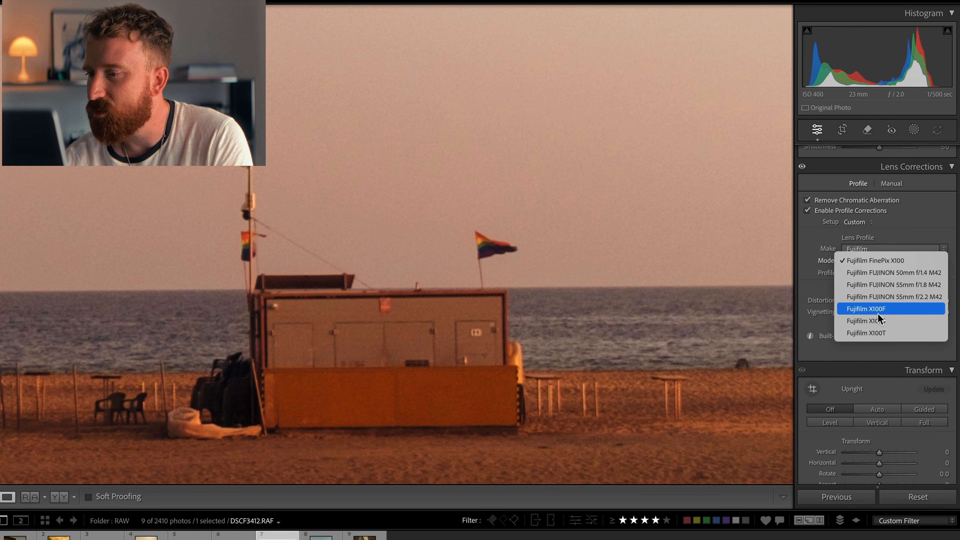
pyautogui.click(889, 309)
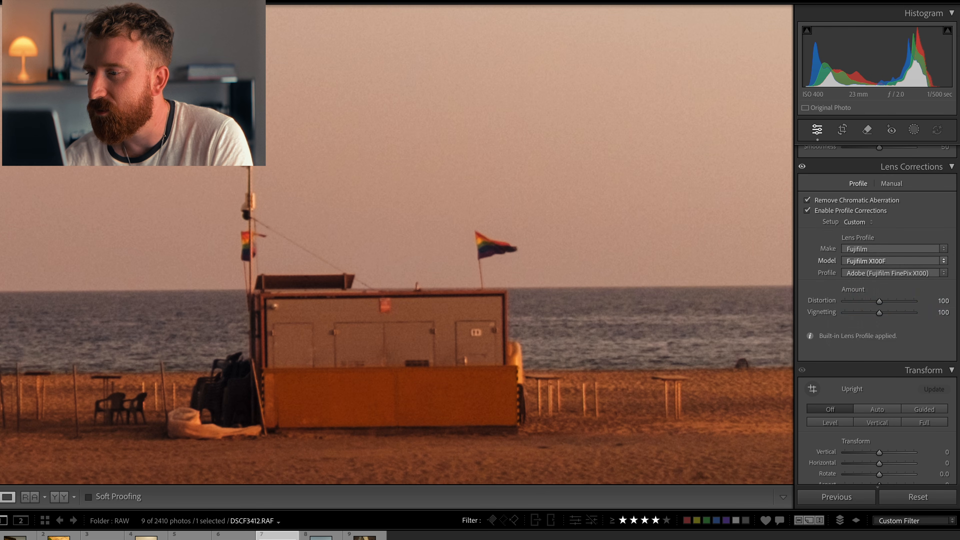
pyautogui.click(875, 275)
pyautogui.click(811, 267)
# Step: Zoom out and compare the photo with profile corrections on and off, ending with them enabled
pyautogui.click(627, 244)
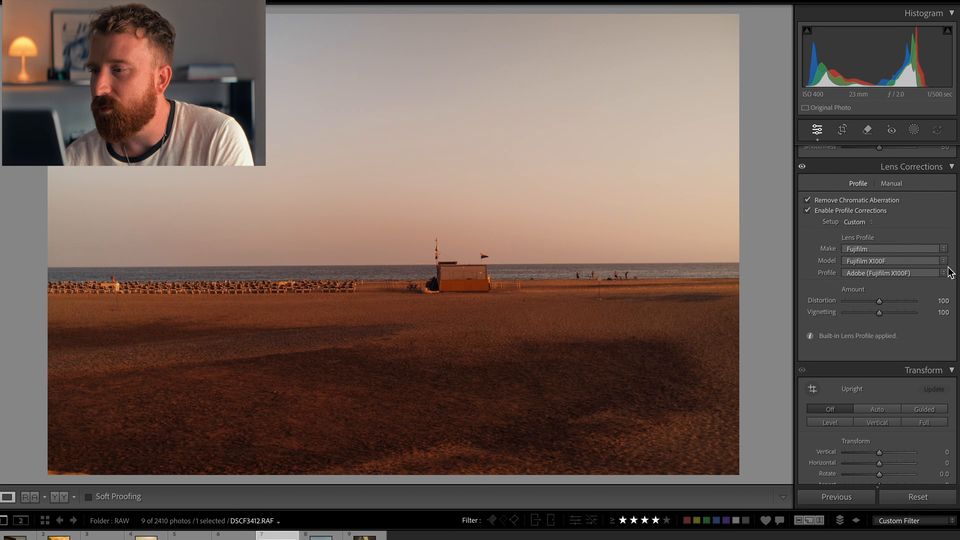
pyautogui.click(807, 211)
pyautogui.click(807, 211)
pyautogui.click(807, 211)
pyautogui.click(808, 210)
pyautogui.click(807, 211)
pyautogui.click(808, 210)
pyautogui.click(807, 211)
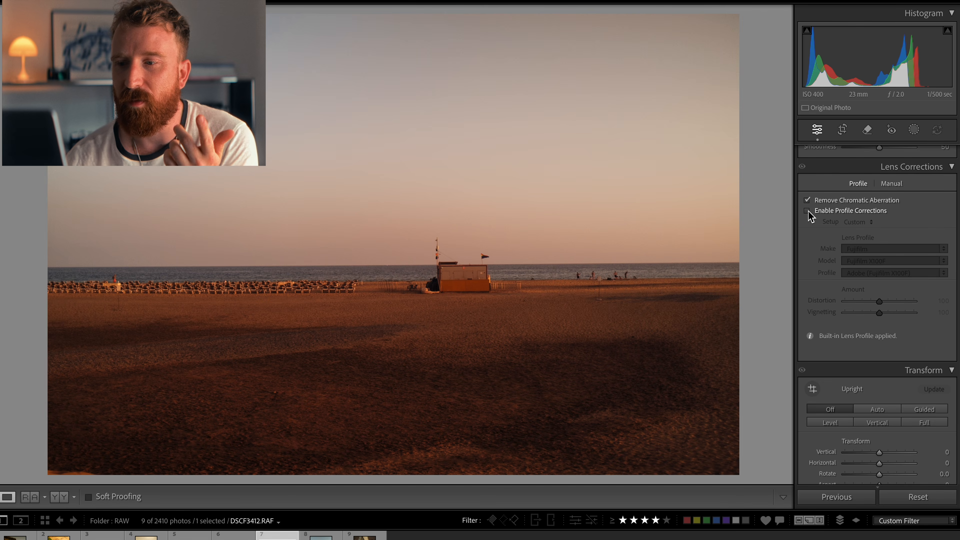
pyautogui.click(808, 211)
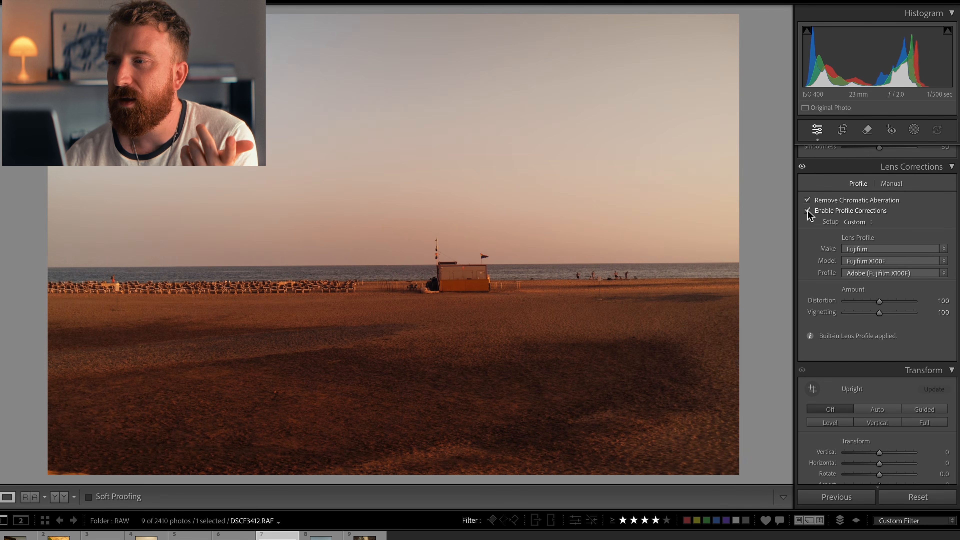
pyautogui.click(808, 211)
pyautogui.click(808, 211)
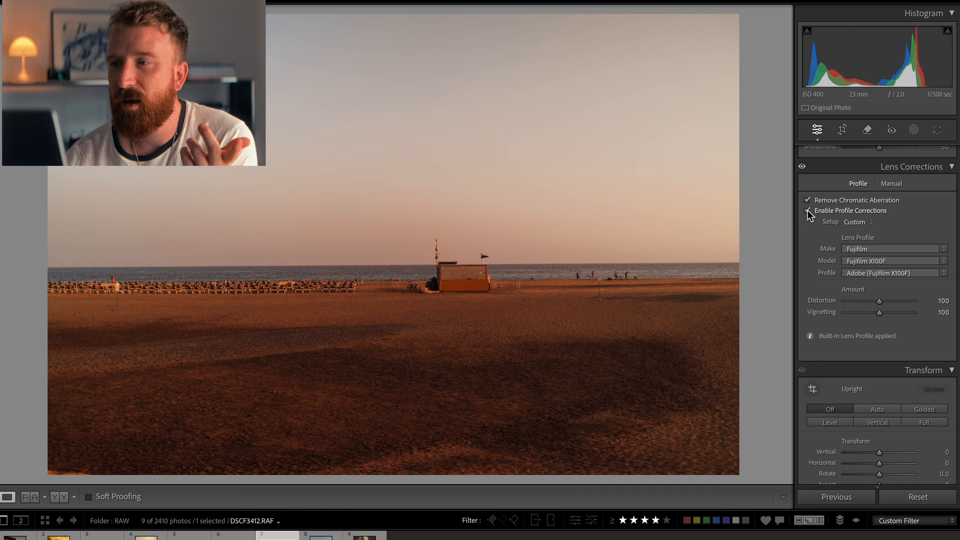
pyautogui.click(807, 211)
pyautogui.click(808, 211)
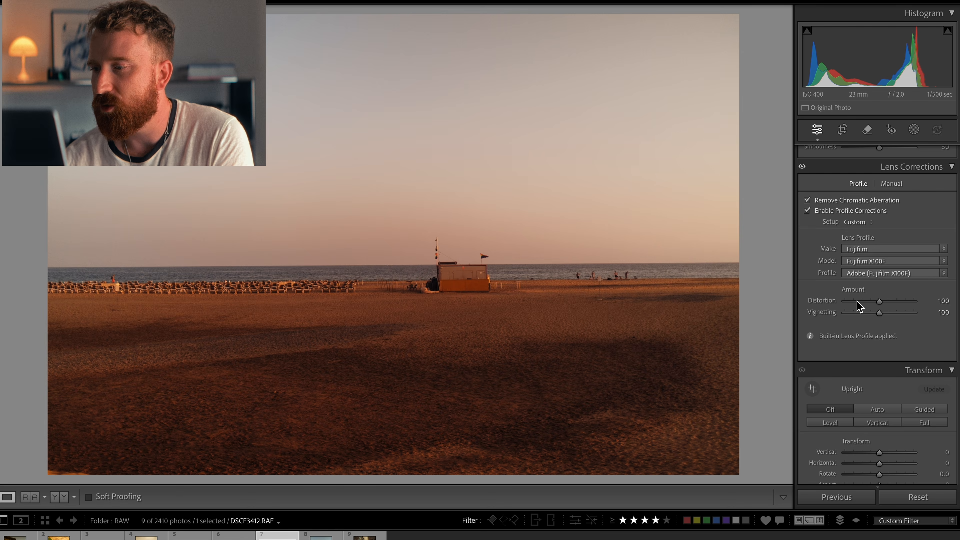
# Step: Zoom into the beach chairs and add grain with amount 12, size 10 and roughness 39
pyautogui.scroll(-1, 904, 360)
pyautogui.scroll(-3, 905, 364)
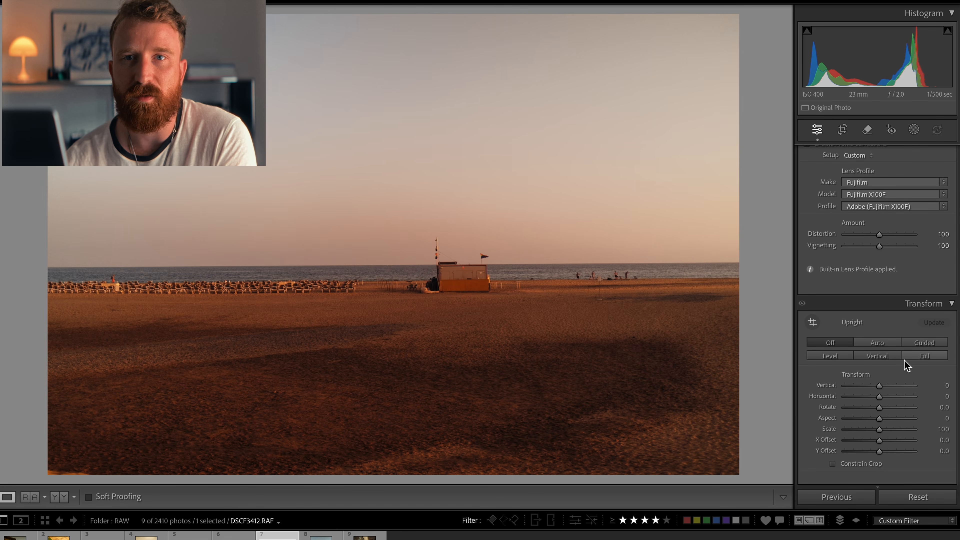
pyautogui.scroll(-1, 898, 273)
pyautogui.scroll(-15, 898, 272)
pyautogui.scroll(-14, 897, 363)
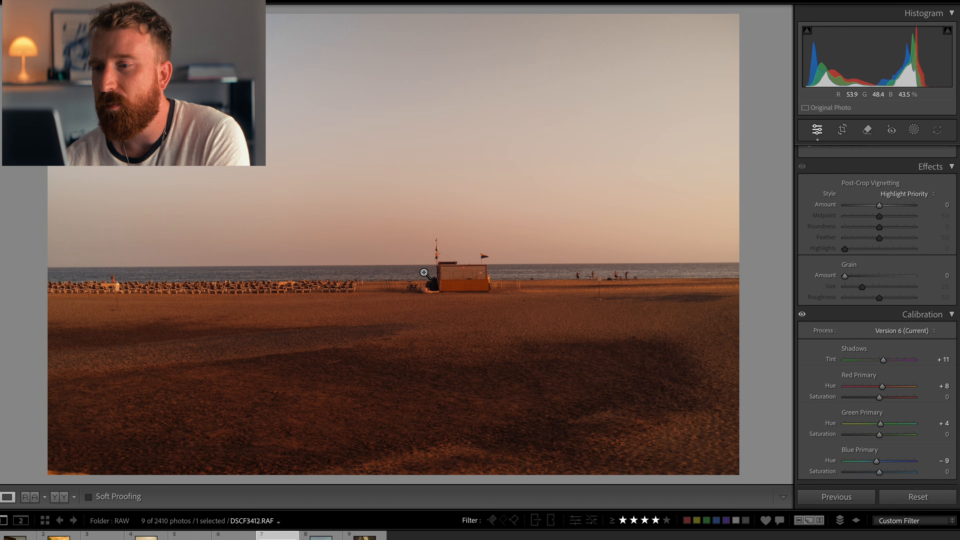
pyautogui.click(434, 264)
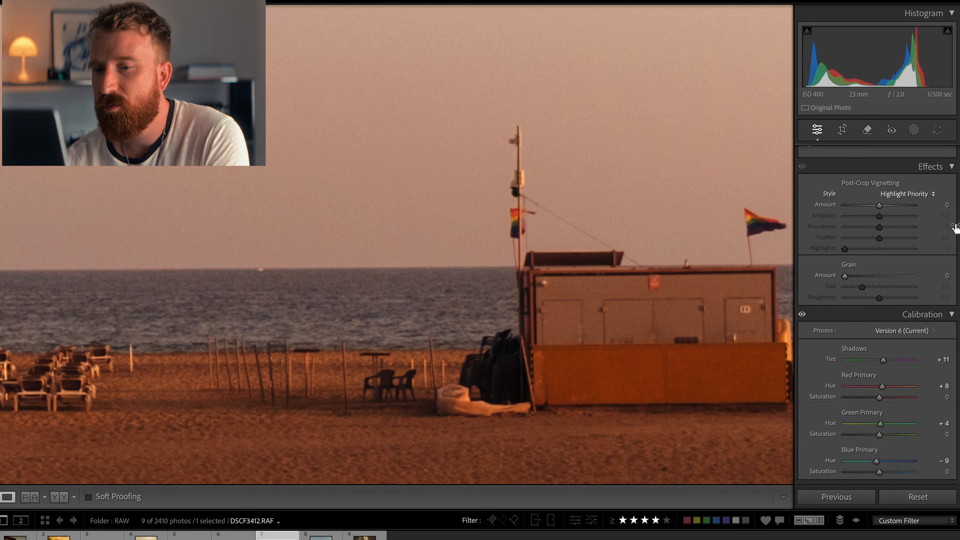
pyautogui.moveTo(452, 334); pyautogui.dragTo(742, 294)
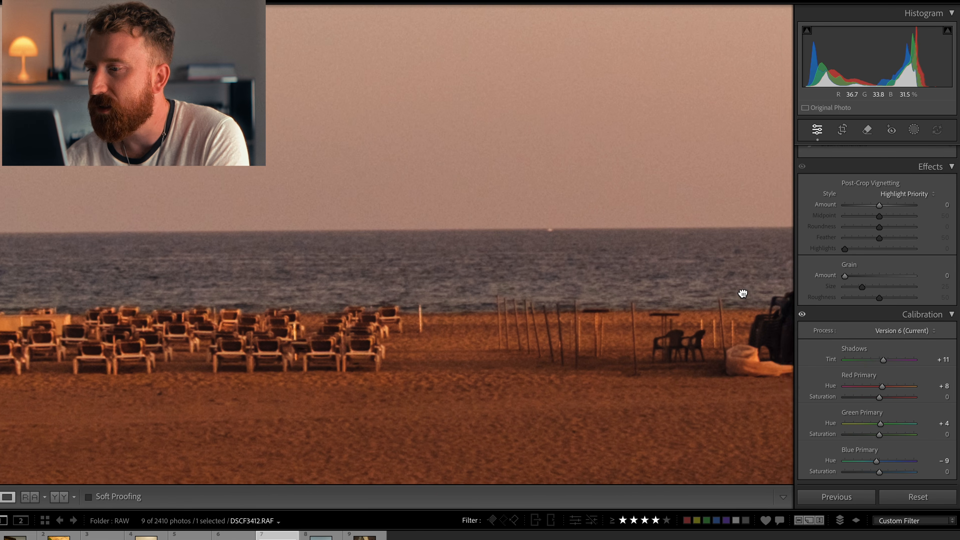
pyautogui.moveTo(858, 280)
pyautogui.mouseDown()
pyautogui.moveTo(949, 289)
pyautogui.moveTo(832, 283)
pyautogui.moveTo(850, 288)
pyautogui.mouseUp()
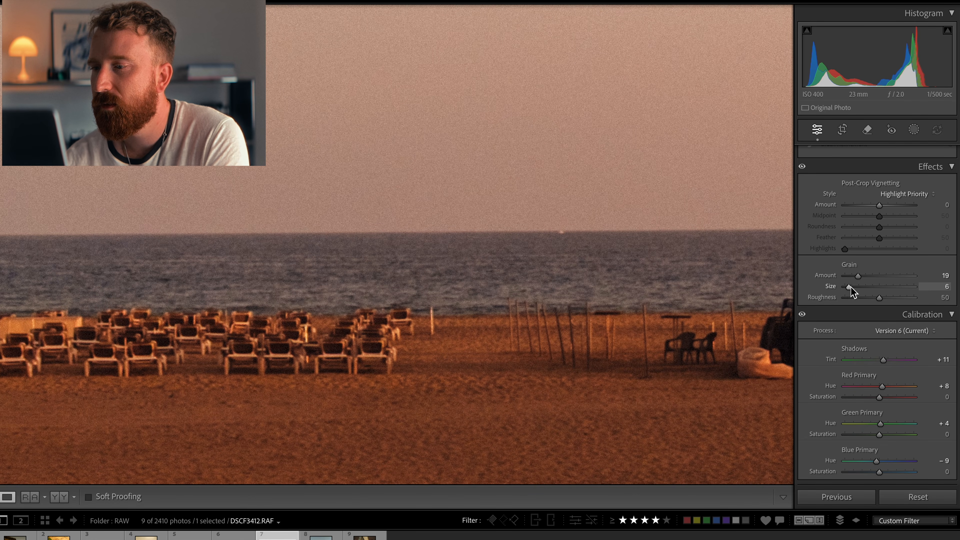
pyautogui.moveTo(852, 288); pyautogui.dragTo(852, 277)
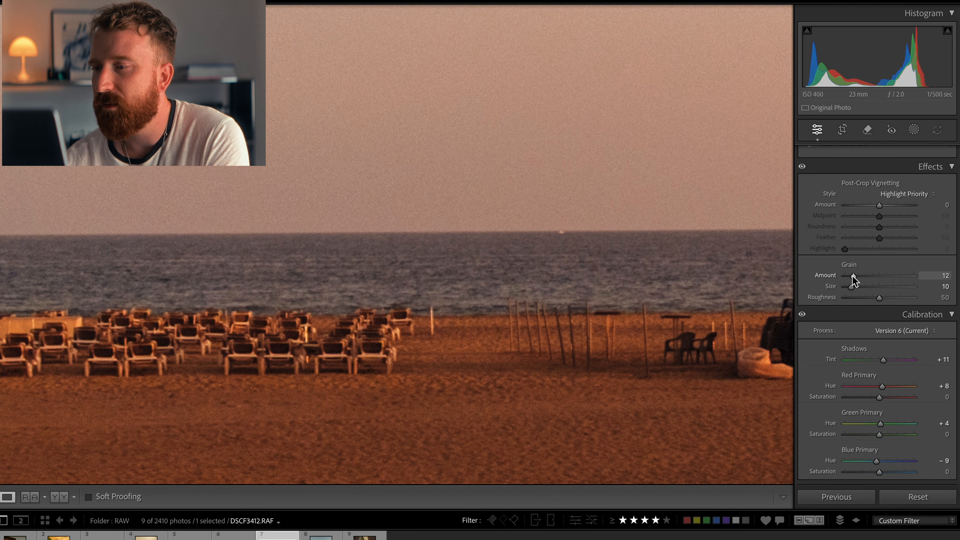
pyautogui.moveTo(885, 301)
pyautogui.mouseDown()
pyautogui.moveTo(937, 298)
pyautogui.moveTo(869, 302)
pyautogui.mouseUp()
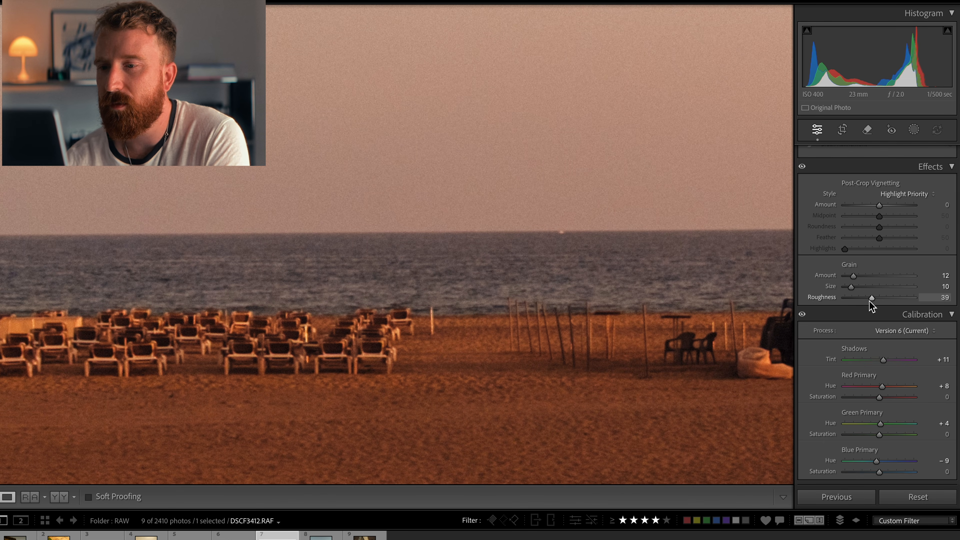
# Step: Fit the photo in view, open Crop & Straighten and set the straighten angle to 0.28
pyautogui.click(602, 225)
pyautogui.press('f')
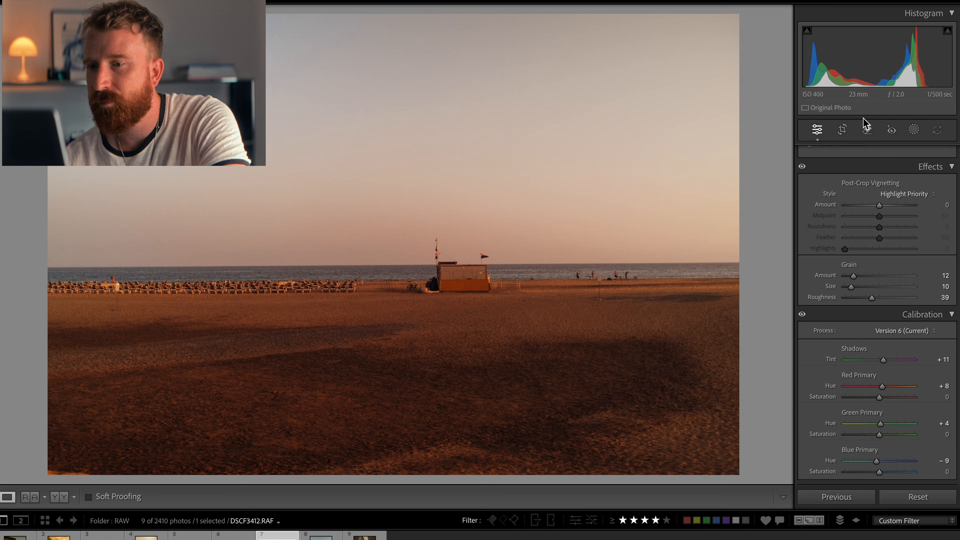
pyautogui.click(844, 129)
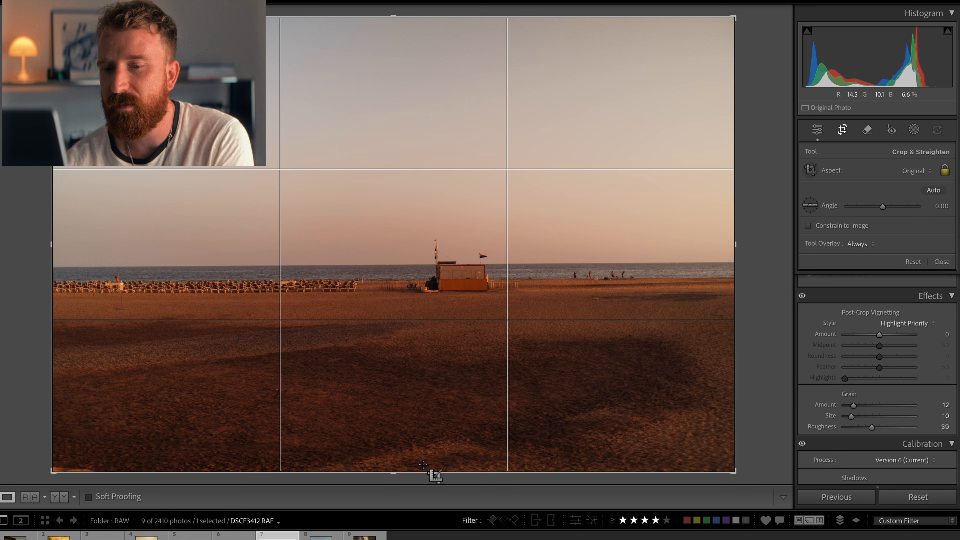
pyautogui.moveTo(399, 474); pyautogui.dragTo(396, 470)
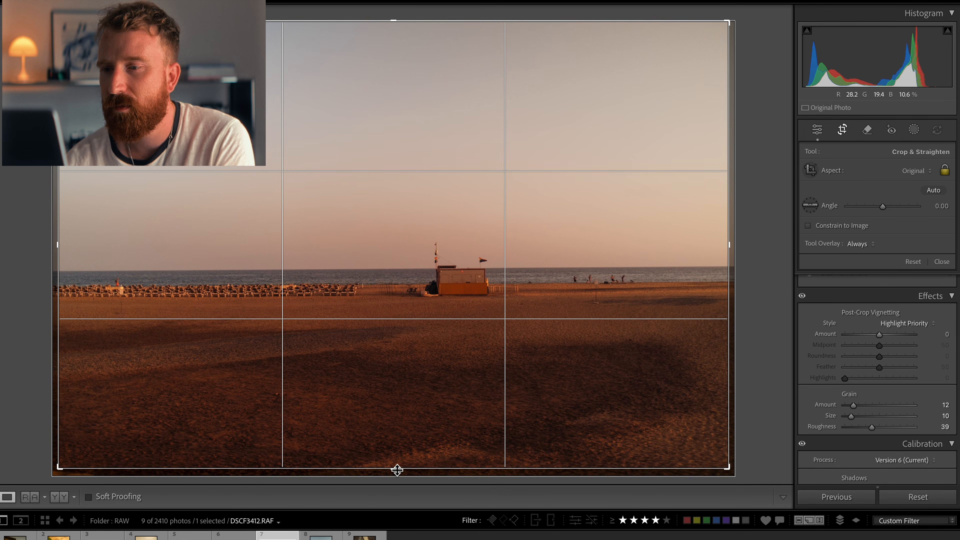
pyautogui.moveTo(883, 207); pyautogui.dragTo(884, 207)
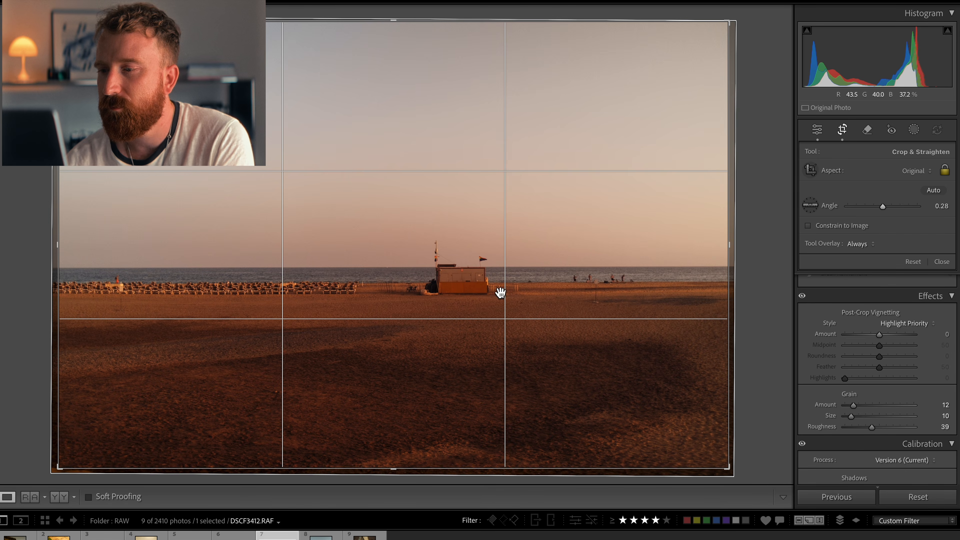
# Step: Crop in slightly from the corner, keeping the original aspect, reposition the frame and apply the crop
pyautogui.moveTo(736, 468); pyautogui.dragTo(707, 448)
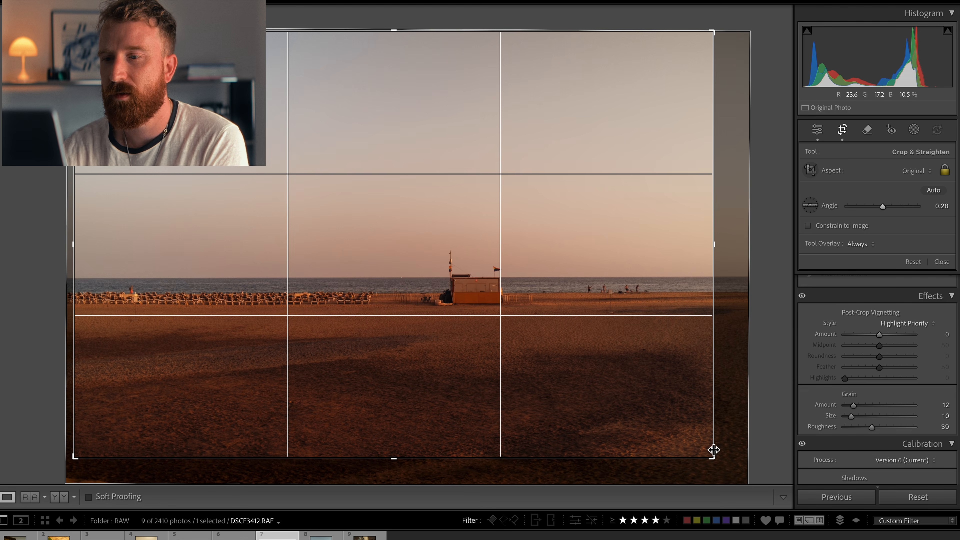
pyautogui.moveTo(714, 459); pyautogui.dragTo(709, 454)
pyautogui.moveTo(598, 389); pyautogui.dragTo(596, 395)
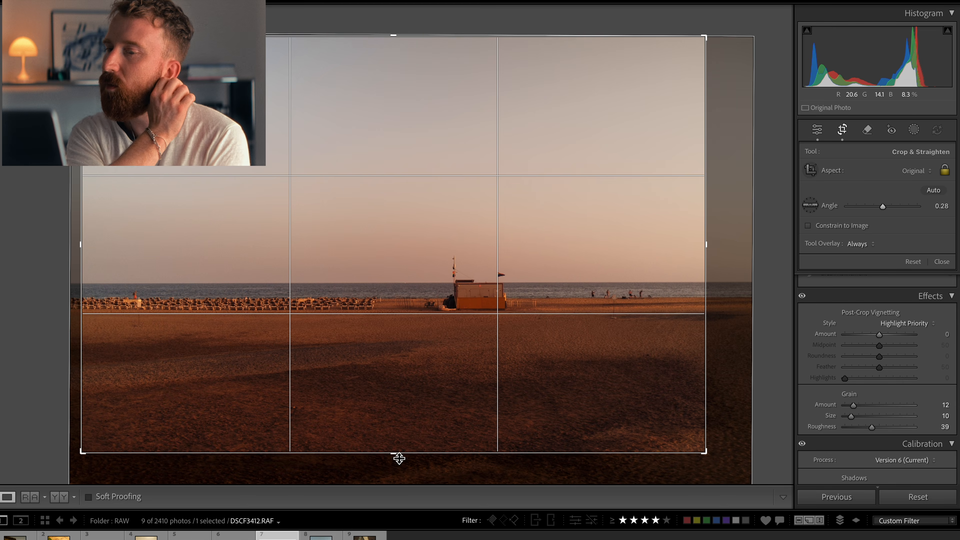
pyautogui.moveTo(400, 459); pyautogui.dragTo(398, 455)
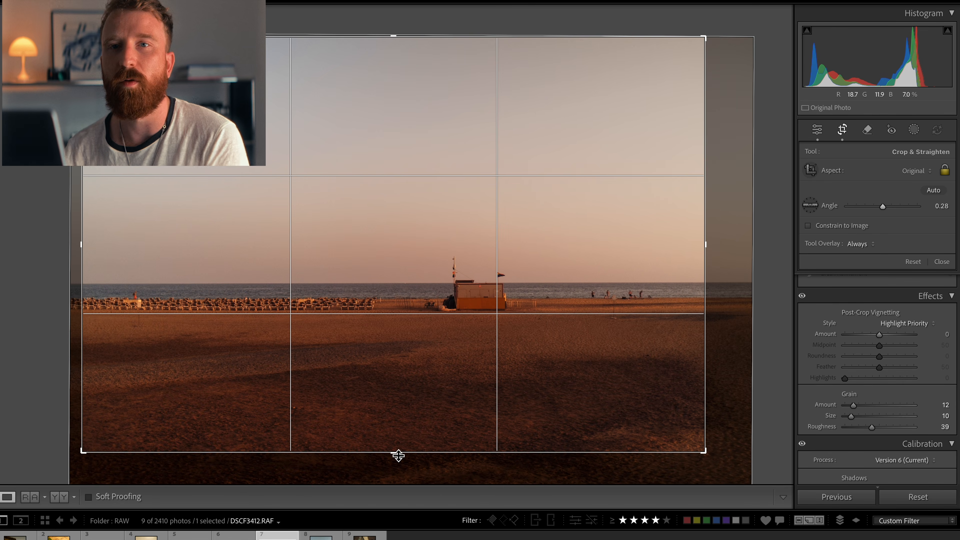
pyautogui.press('Return')
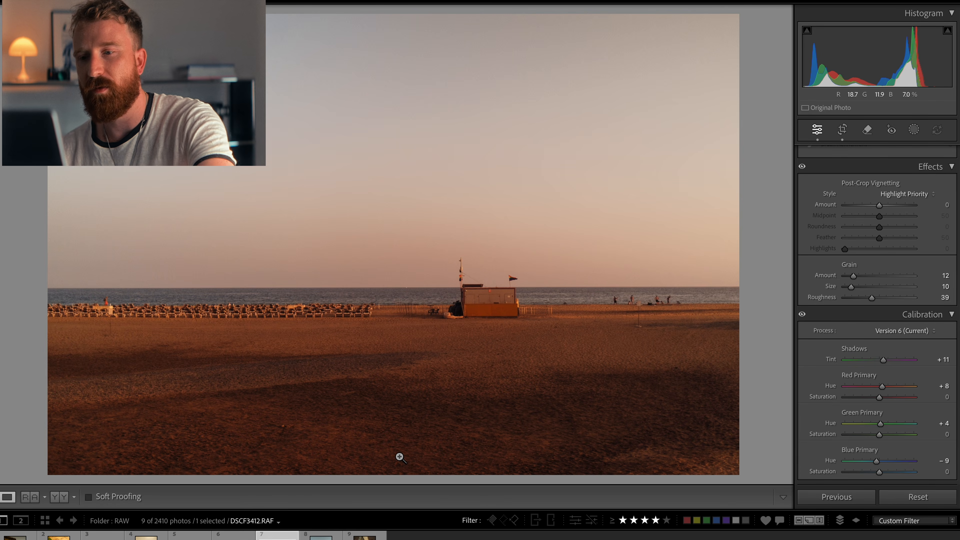
# Step: Switch to the desert portrait of the dancing woman and set its white balance to As Shot
pyautogui.press('f')
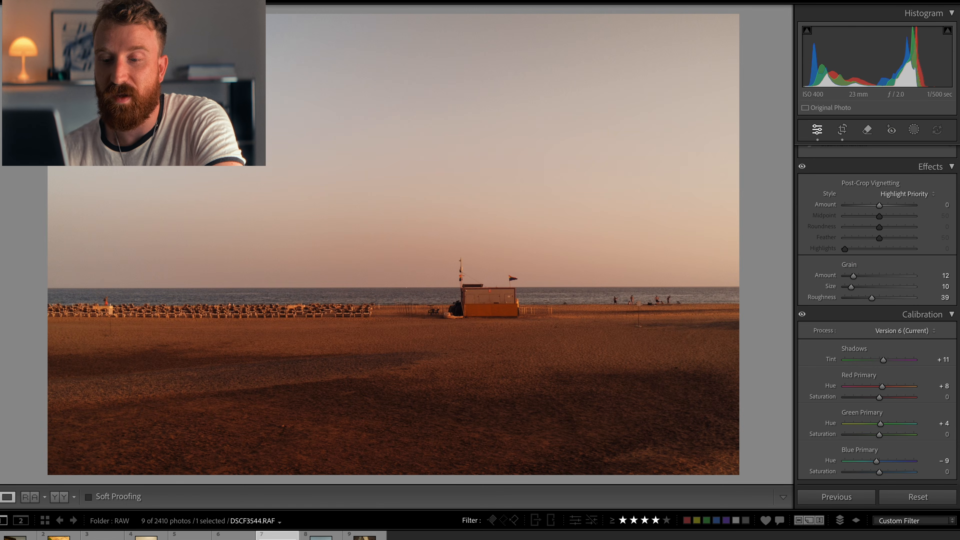
pyautogui.click(337, 535)
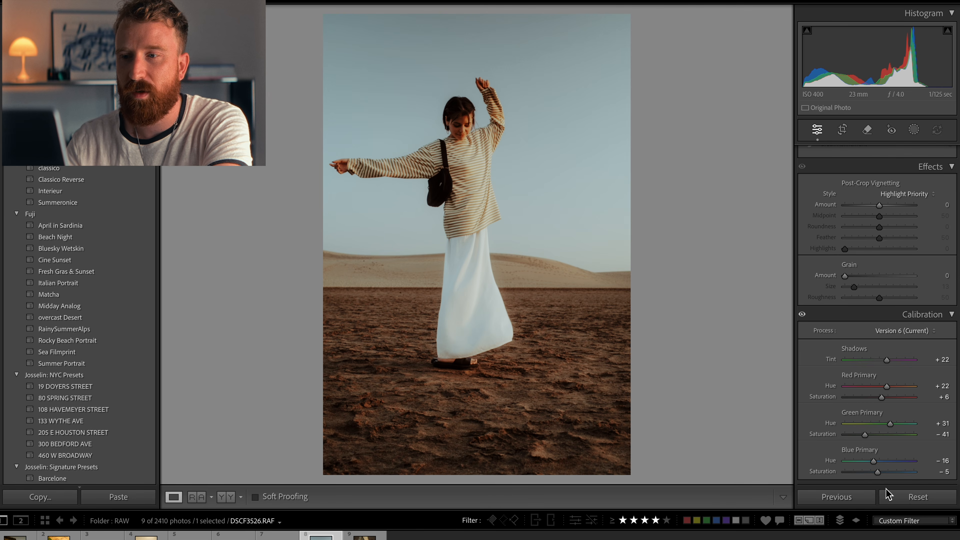
pyautogui.click(916, 498)
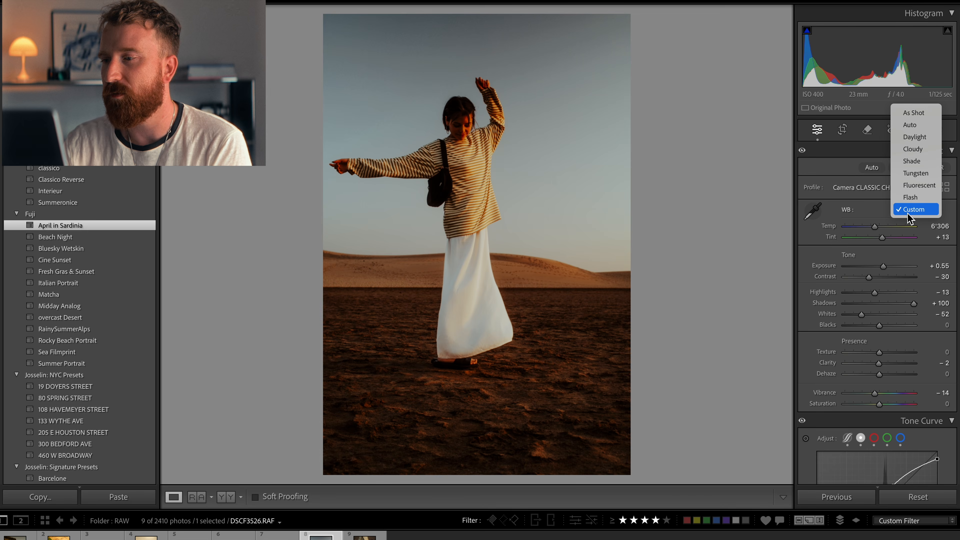
pyautogui.click(922, 116)
# Step: Reshape the tone curve by raising the upper point and lowering the shadow and midtone points
pyautogui.scroll(-7, 888, 310)
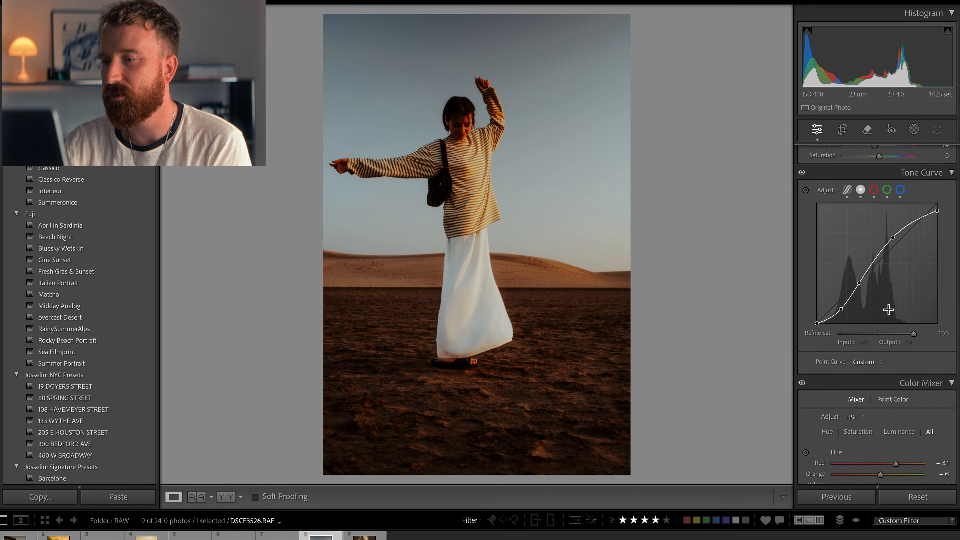
pyautogui.scroll(3, 888, 310)
pyautogui.moveTo(893, 290); pyautogui.dragTo(907, 278)
pyautogui.moveTo(842, 366); pyautogui.dragTo(837, 370)
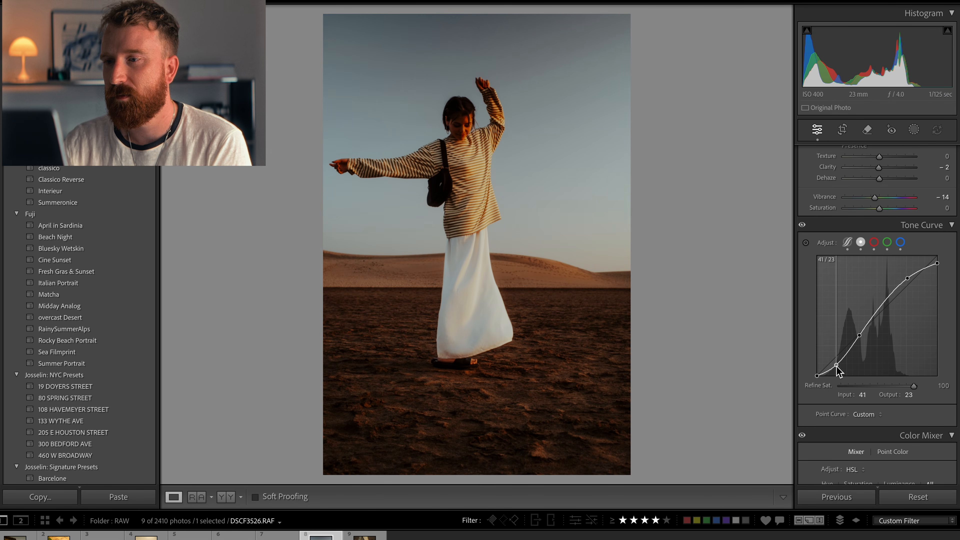
pyautogui.moveTo(859, 336); pyautogui.dragTo(861, 340)
# Step: Set the portrait's contrast to -58 and shadows to +73
pyautogui.scroll(3, 852, 251)
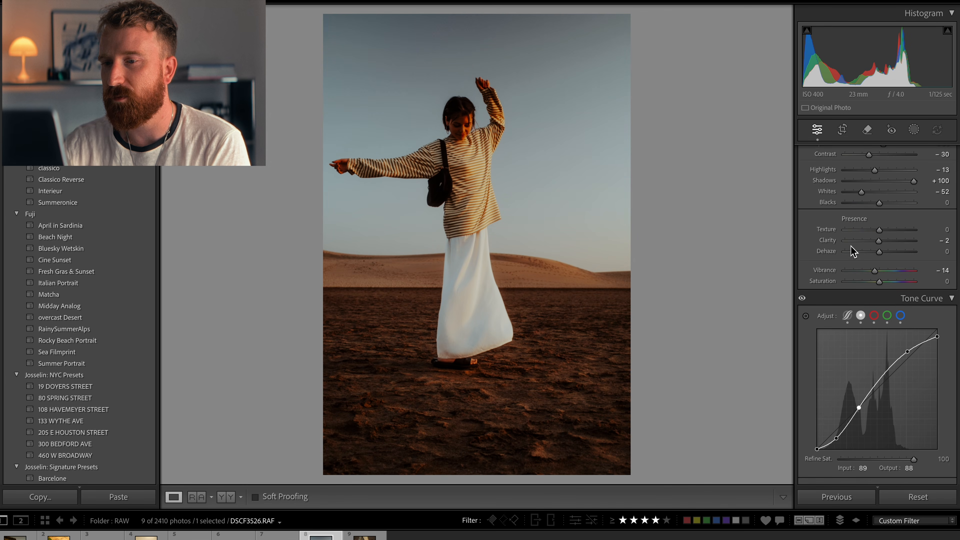
pyautogui.scroll(4, 852, 251)
pyautogui.moveTo(884, 250); pyautogui.dragTo(858, 261)
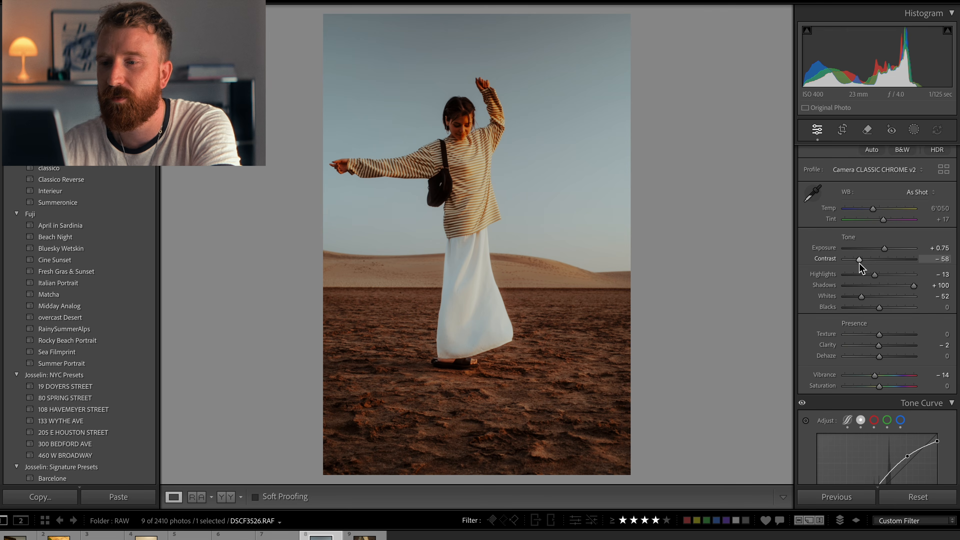
pyautogui.moveTo(910, 290); pyautogui.dragTo(903, 292)
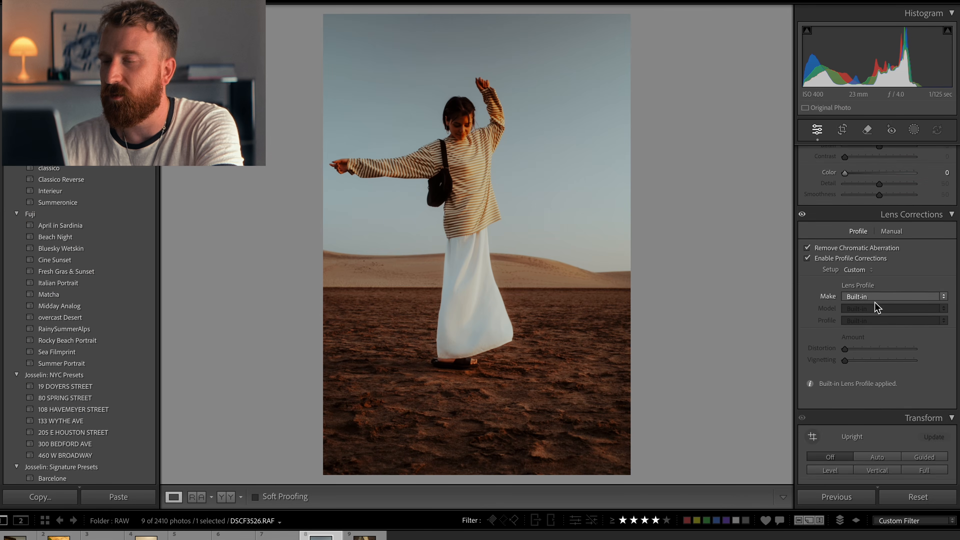
pyautogui.scroll(-5, 877, 307)
pyautogui.scroll(-4, 877, 307)
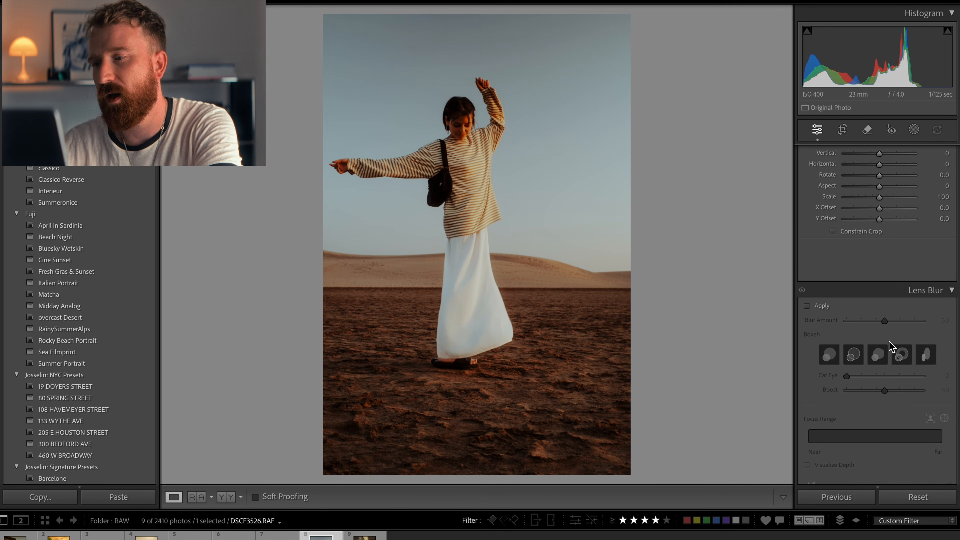
pyautogui.scroll(10, 890, 346)
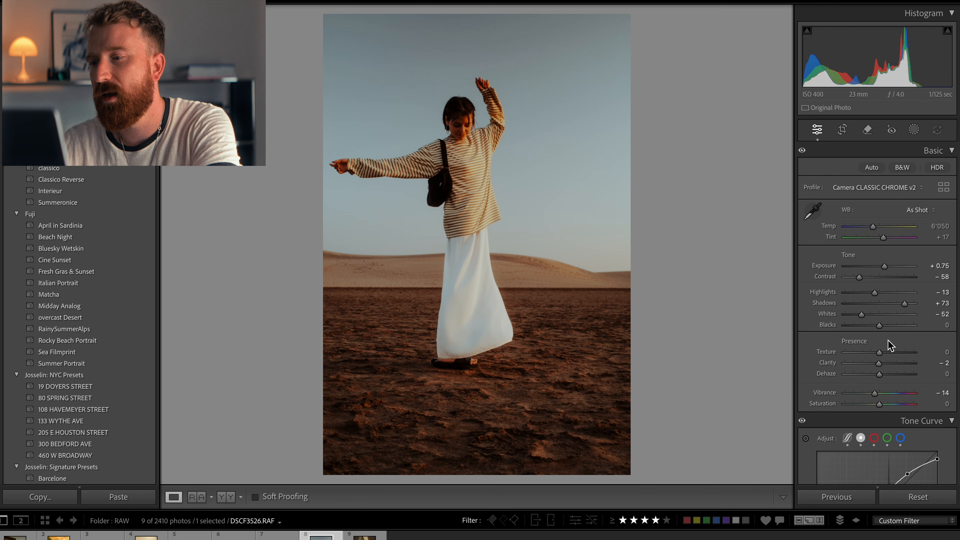
pyautogui.scroll(-3, 888, 344)
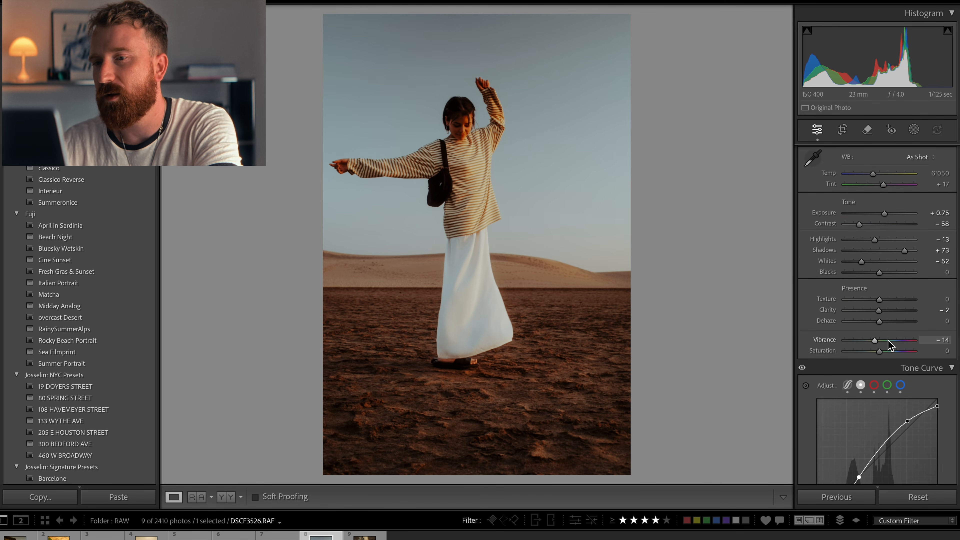
# Step: On the red channel of the tone curve, lower the shadow end and reposition the lower, midtone and upper points
pyautogui.click(875, 375)
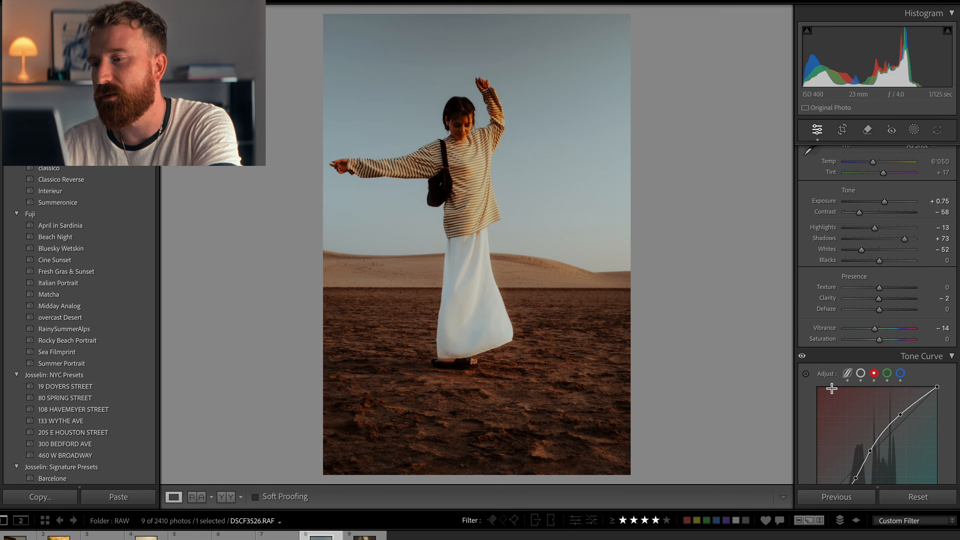
pyautogui.scroll(-5, 811, 351)
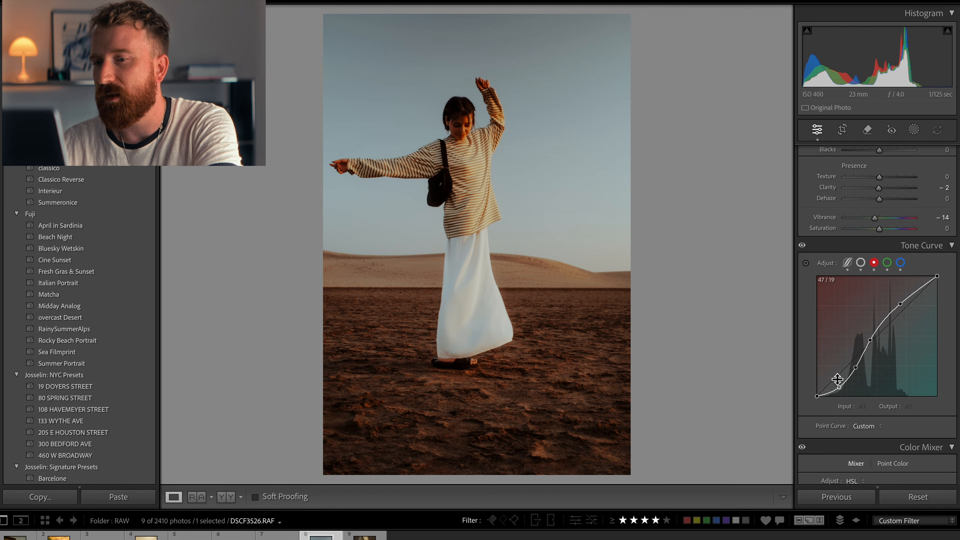
pyautogui.moveTo(840, 391); pyautogui.dragTo(835, 392)
pyautogui.click(854, 368)
pyautogui.moveTo(855, 370); pyautogui.dragTo(855, 368)
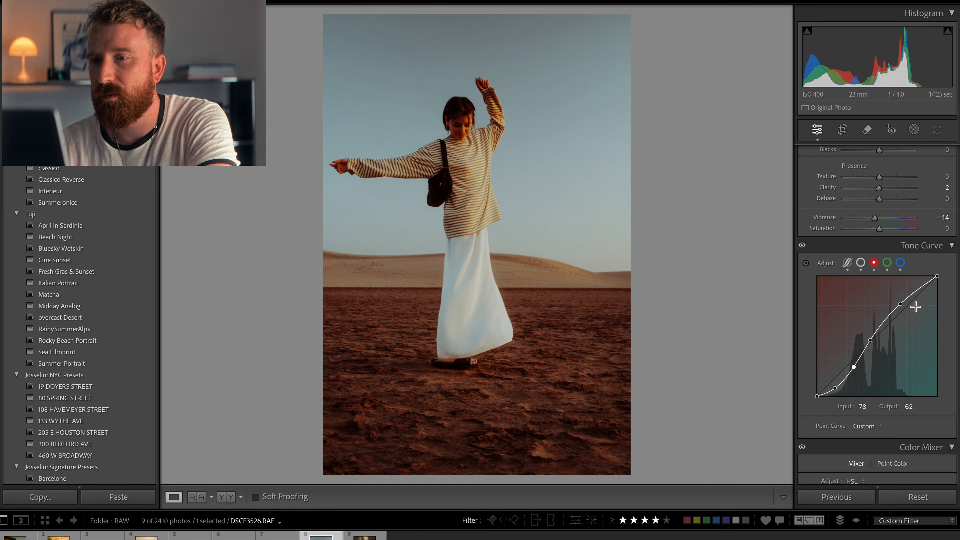
pyautogui.moveTo(871, 339); pyautogui.dragTo(870, 342)
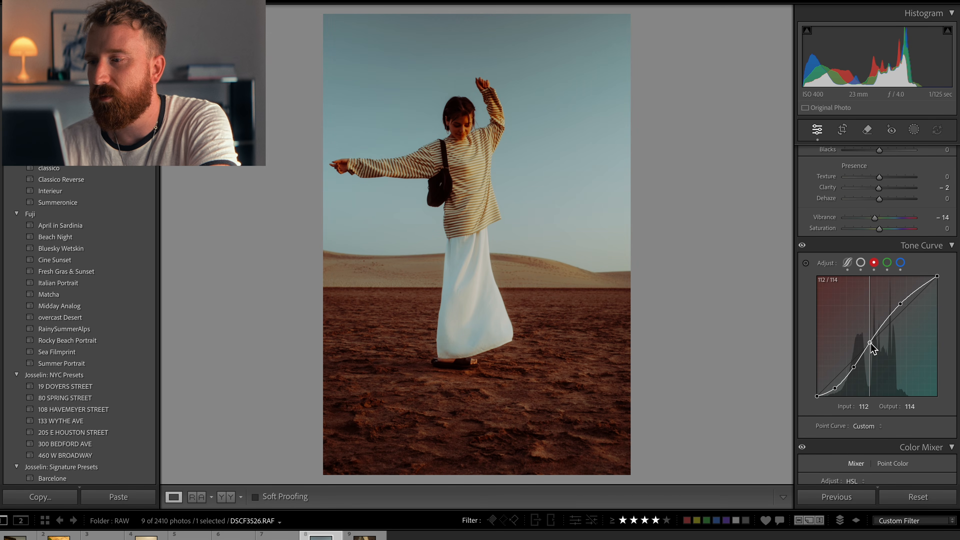
pyautogui.moveTo(901, 303); pyautogui.dragTo(903, 310)
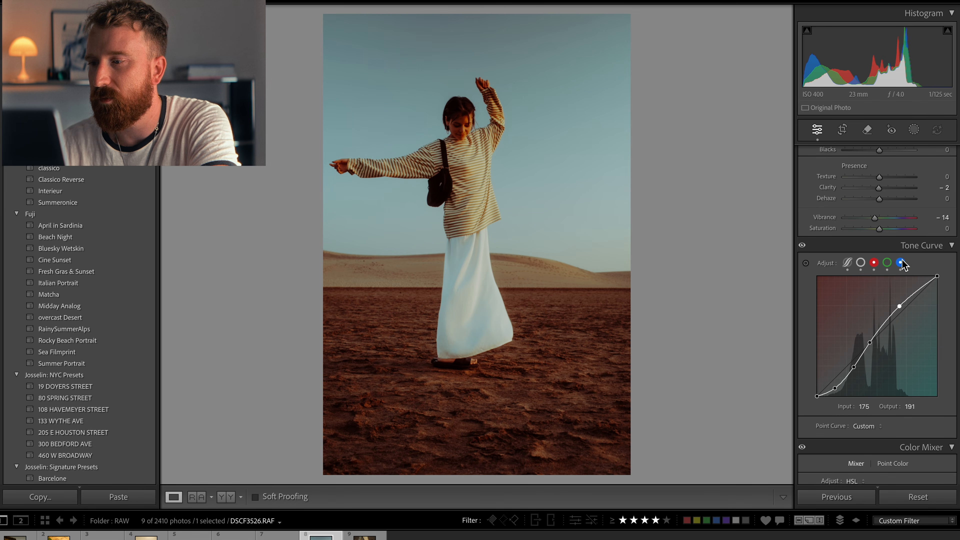
# Step: Switch to the blue channel curve and lift its upper midtone point slightly
pyautogui.click(901, 263)
pyautogui.click(902, 304)
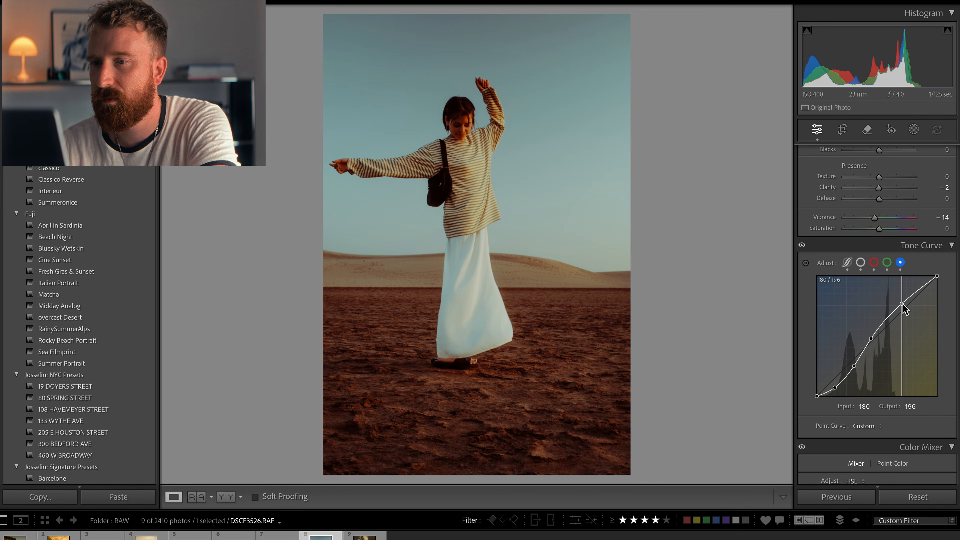
pyautogui.moveTo(871, 338); pyautogui.dragTo(871, 337)
pyautogui.moveTo(902, 305); pyautogui.dragTo(904, 305)
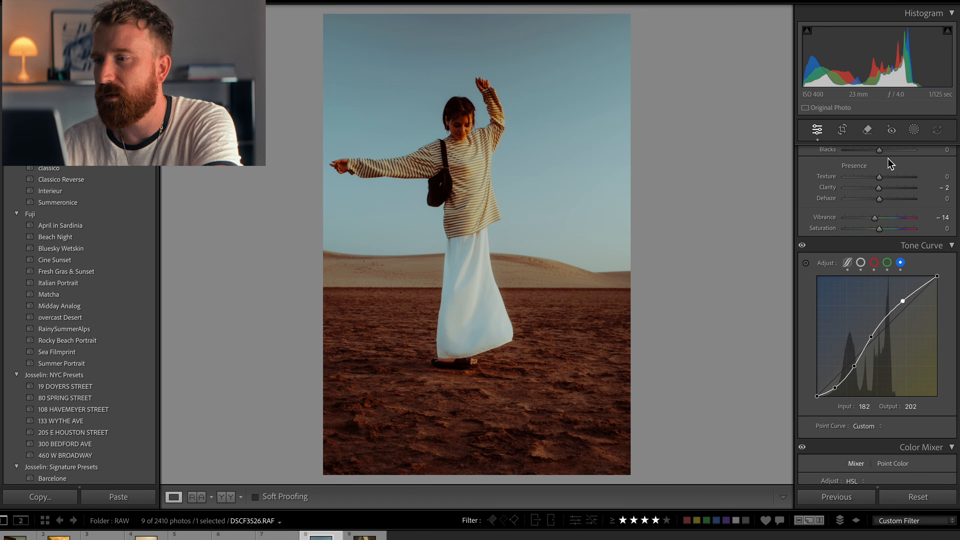
# Step: Create a person mask on the woman covering only her facial skin and body skin
pyautogui.scroll(-5, 845, 311)
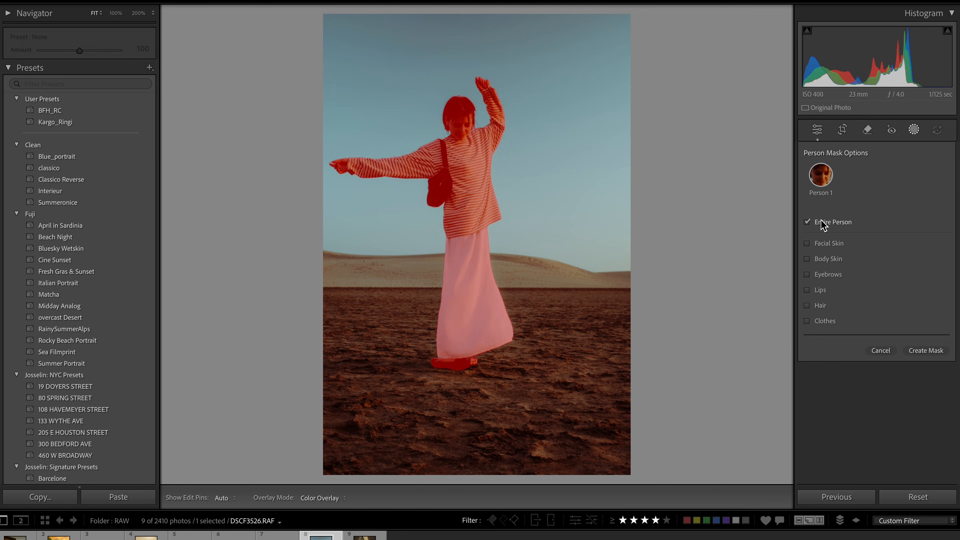
pyautogui.click(807, 244)
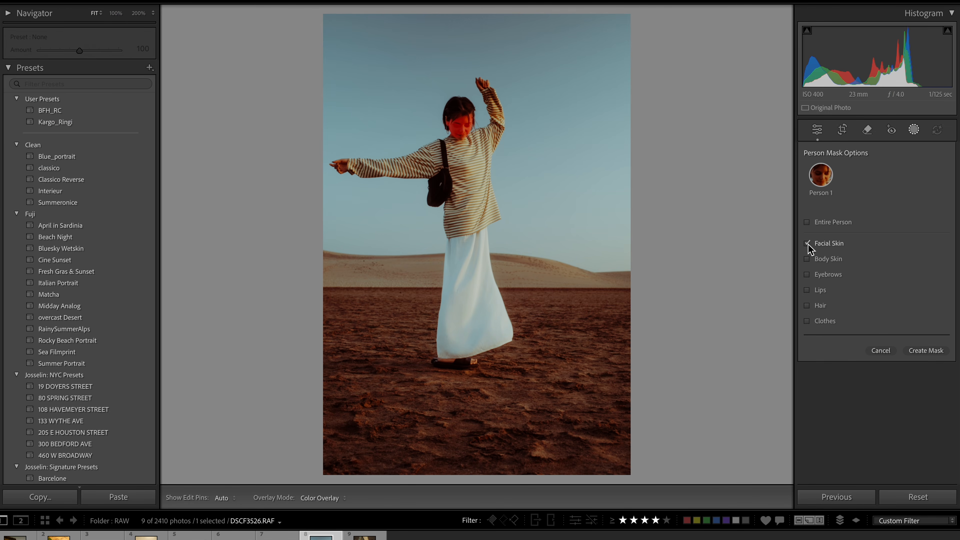
pyautogui.click(807, 260)
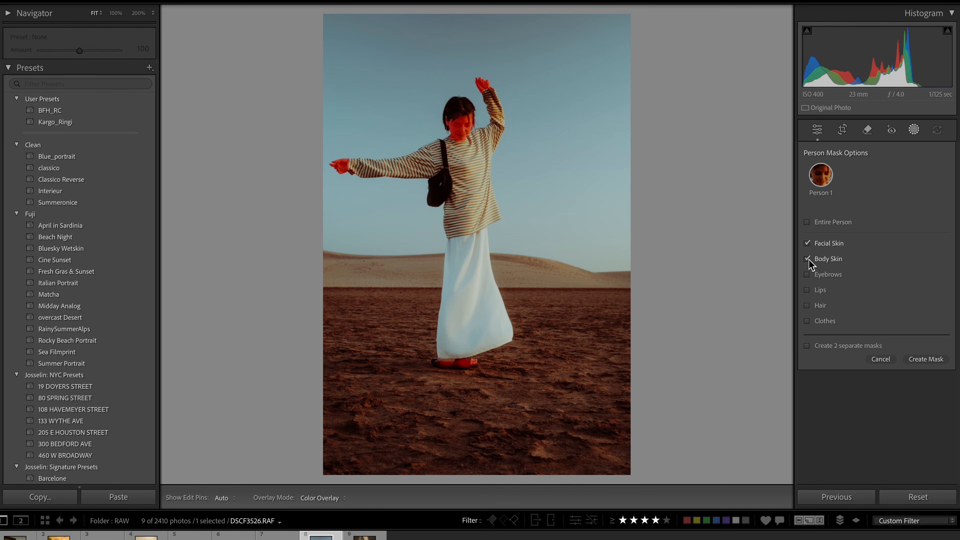
pyautogui.click(935, 359)
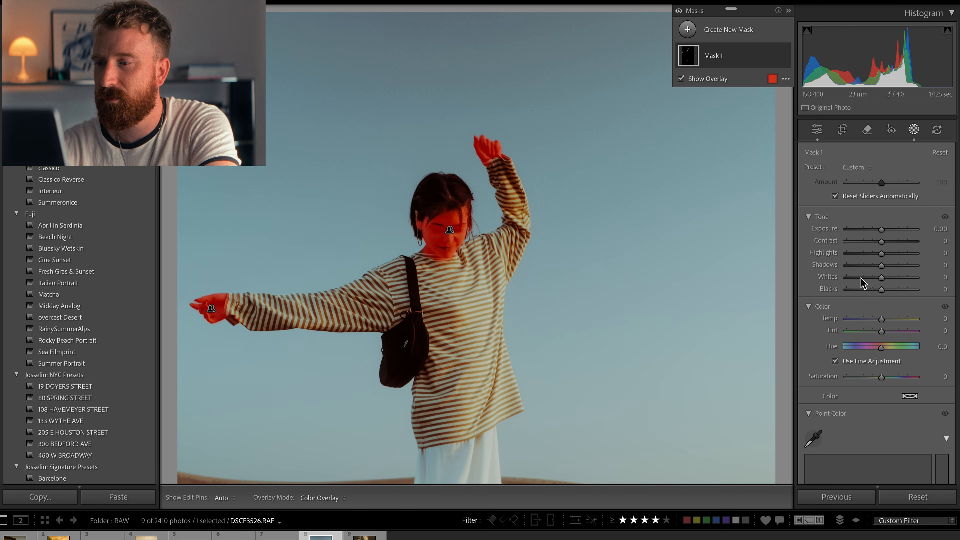
# Step: Set the skin mask's saturation to -13, temperature to -7 and exposure to about 0.21
pyautogui.moveTo(883, 373); pyautogui.dragTo(875, 379)
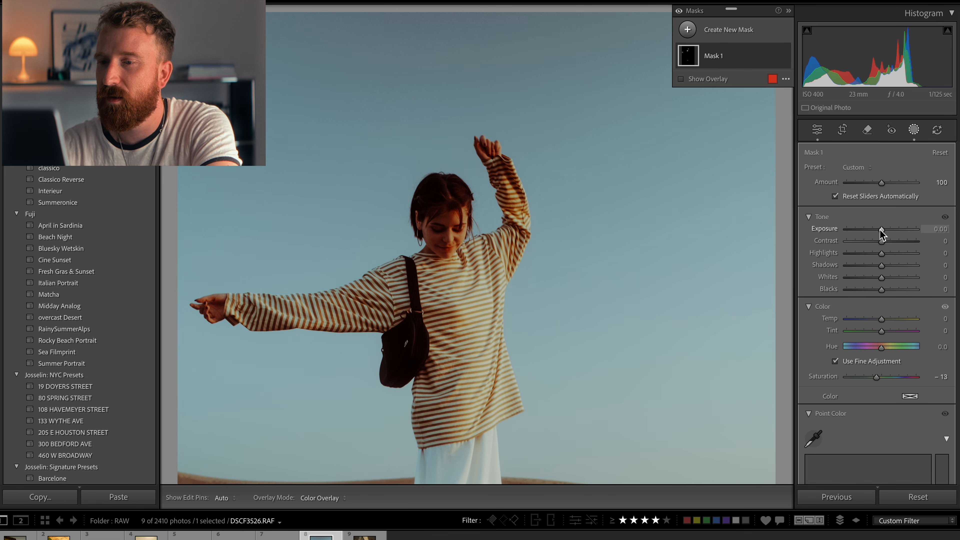
pyautogui.moveTo(881, 230); pyautogui.dragTo(882, 231)
pyautogui.moveTo(880, 319); pyautogui.dragTo(880, 318)
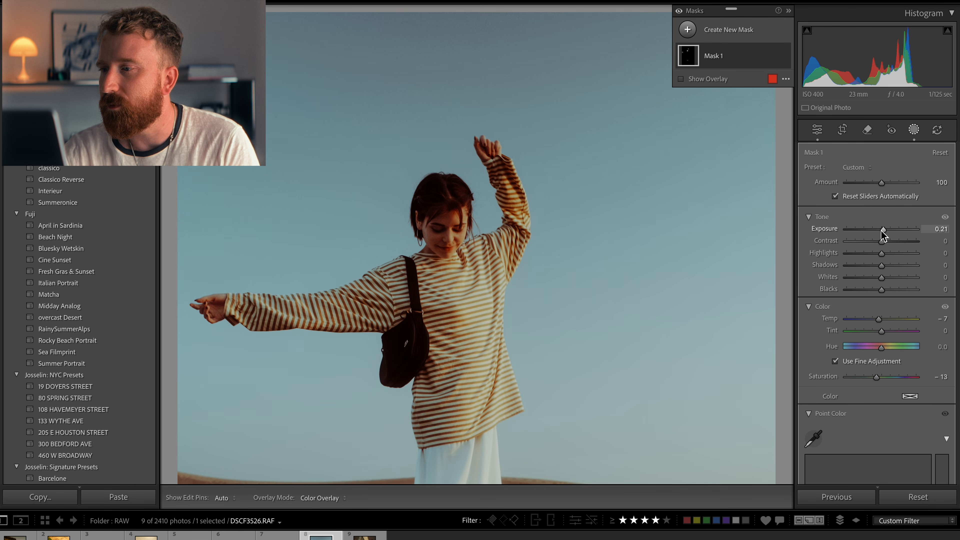
pyautogui.moveTo(885, 230); pyautogui.dragTo(884, 231)
# Step: Leave the mask and open the street photo of the woman in the white dress, zooming in on her and back out
pyautogui.click(785, 56)
pyautogui.click(785, 56)
pyautogui.click(785, 56)
pyautogui.click(785, 56)
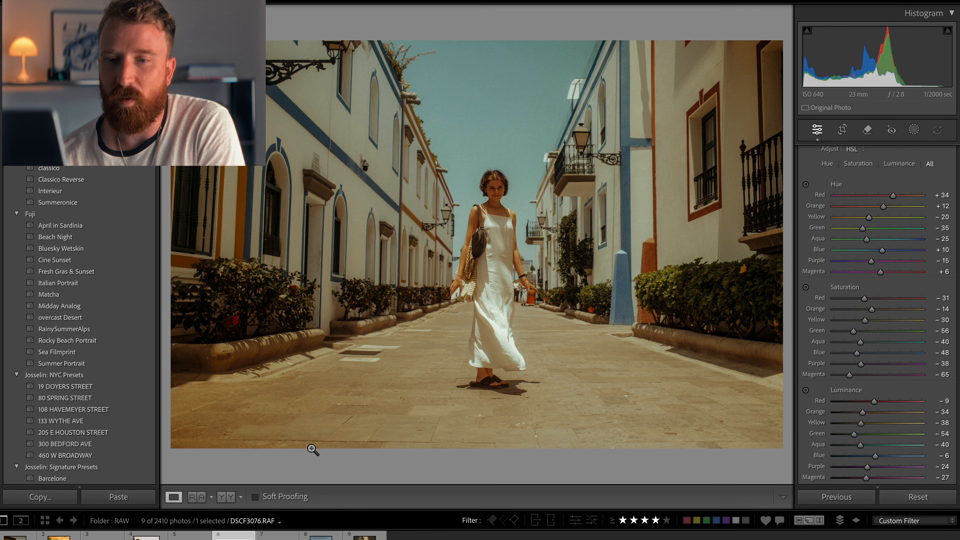
pyautogui.click(504, 186)
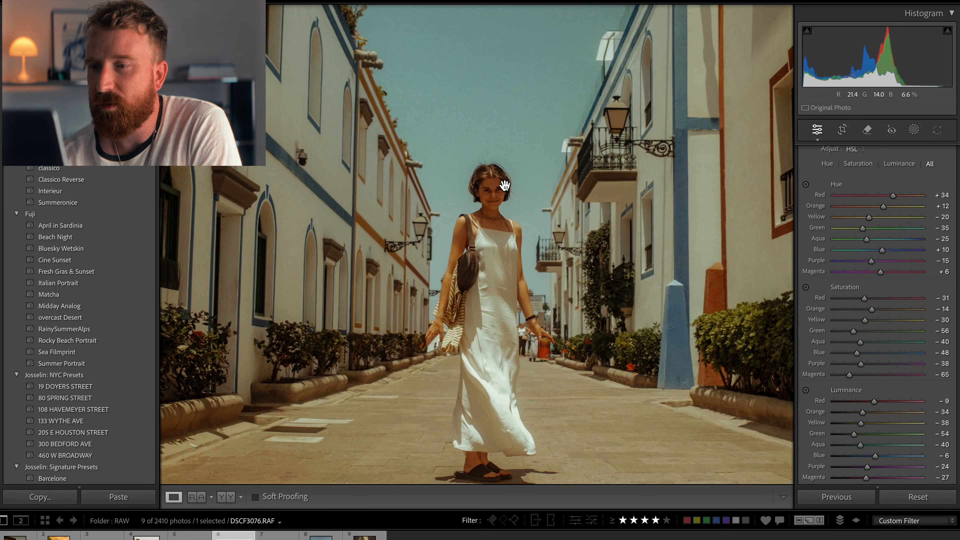
pyautogui.click(528, 179)
# Step: Raise the street photo's exposure to +1.90
pyautogui.scroll(15, 865, 260)
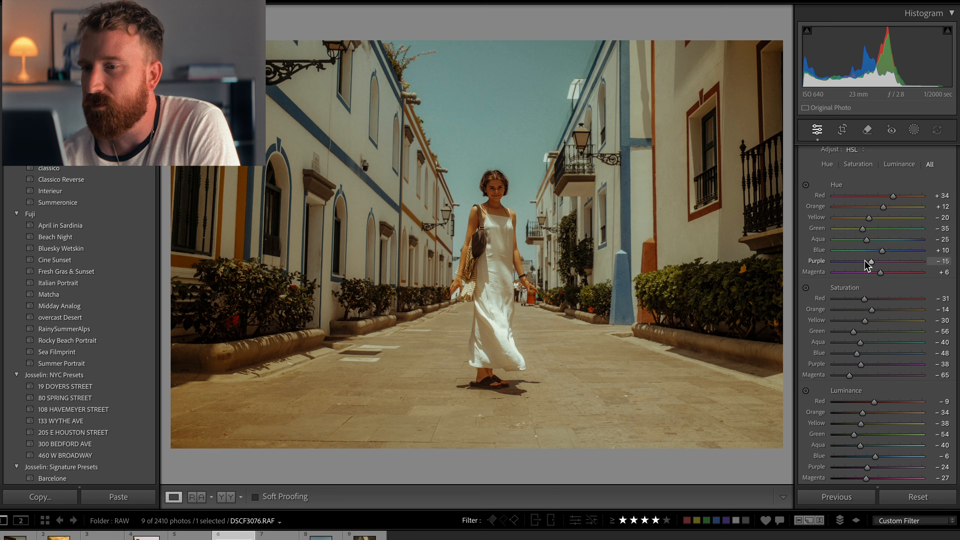
pyautogui.scroll(-1, 865, 260)
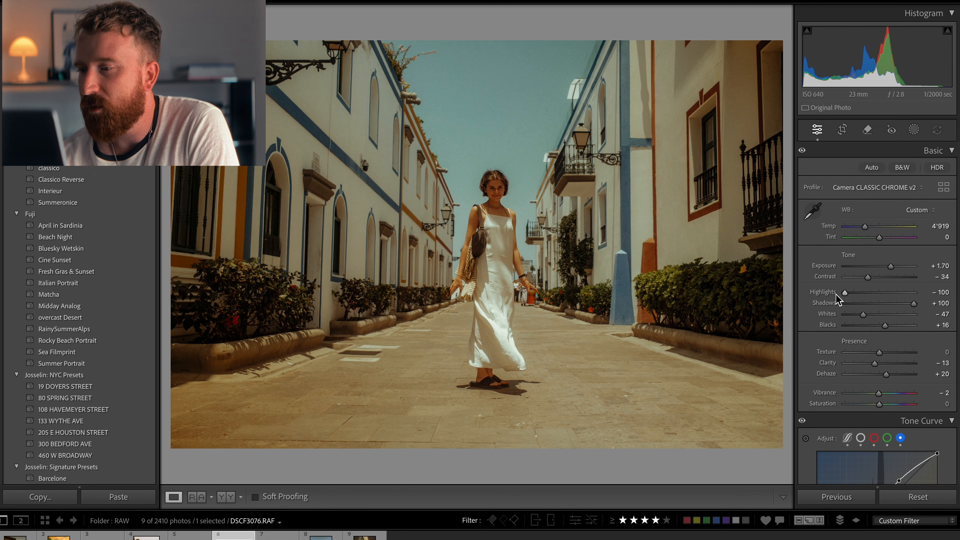
pyautogui.click(894, 267)
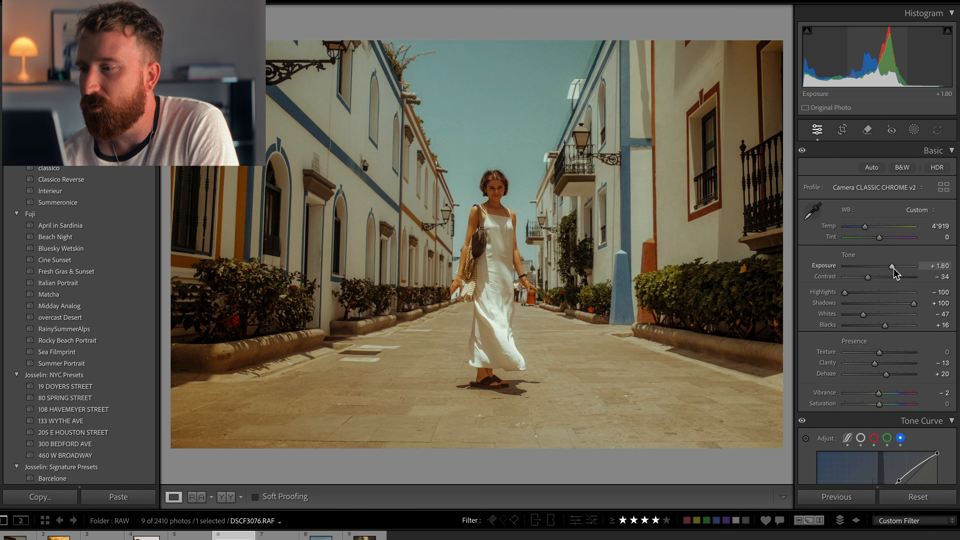
pyautogui.click(893, 268)
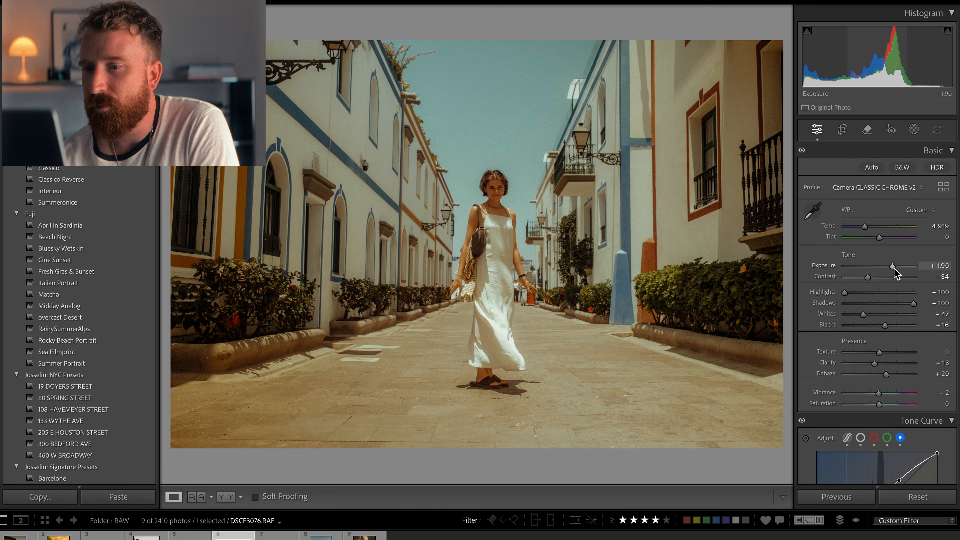
# Step: Reset all of the photo's develop settings and undo the reset
pyautogui.click(918, 497)
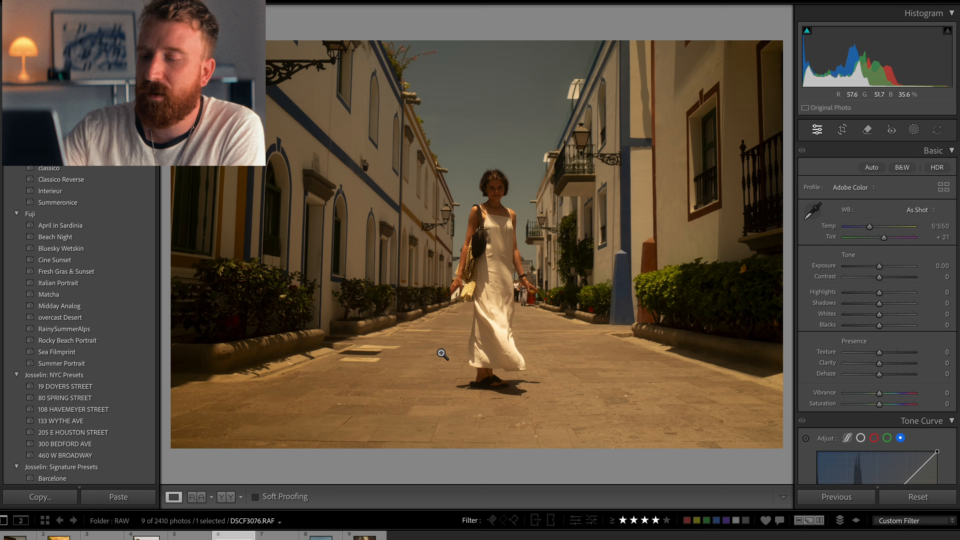
pyautogui.hotkey('ctrl', 'z')
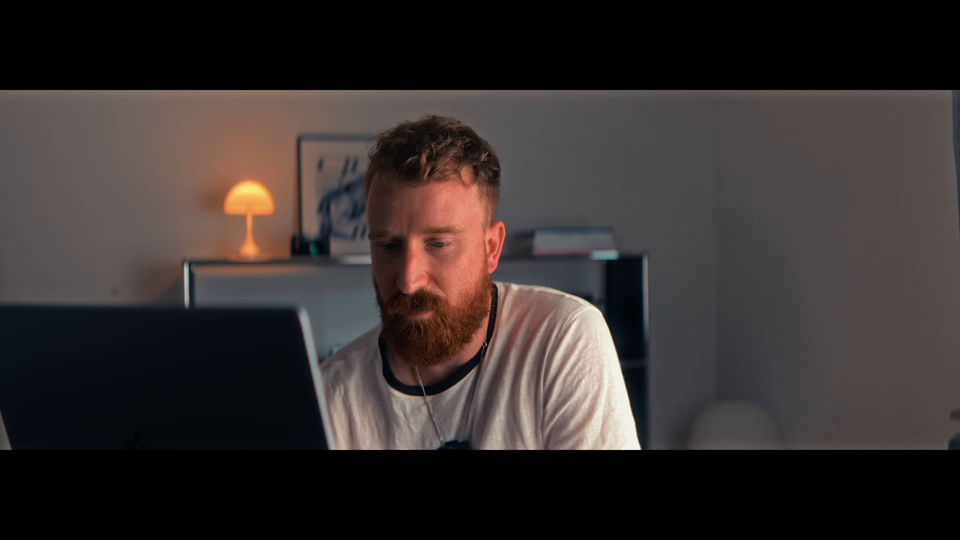
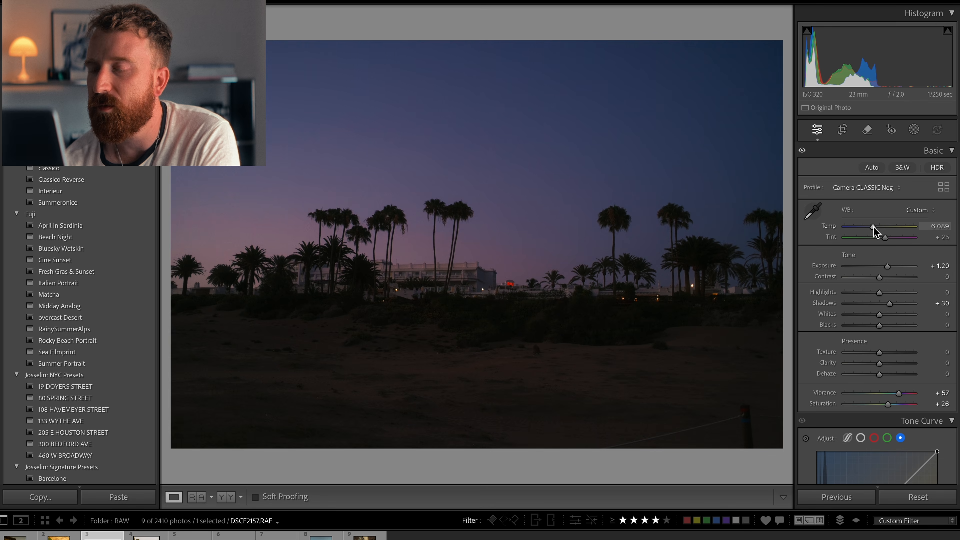
# Step: Lower the palm-tree sunset photo's temperature to 5,992 and crop it to a tighter frame around the palms
pyautogui.moveTo(873, 227); pyautogui.dragTo(873, 228)
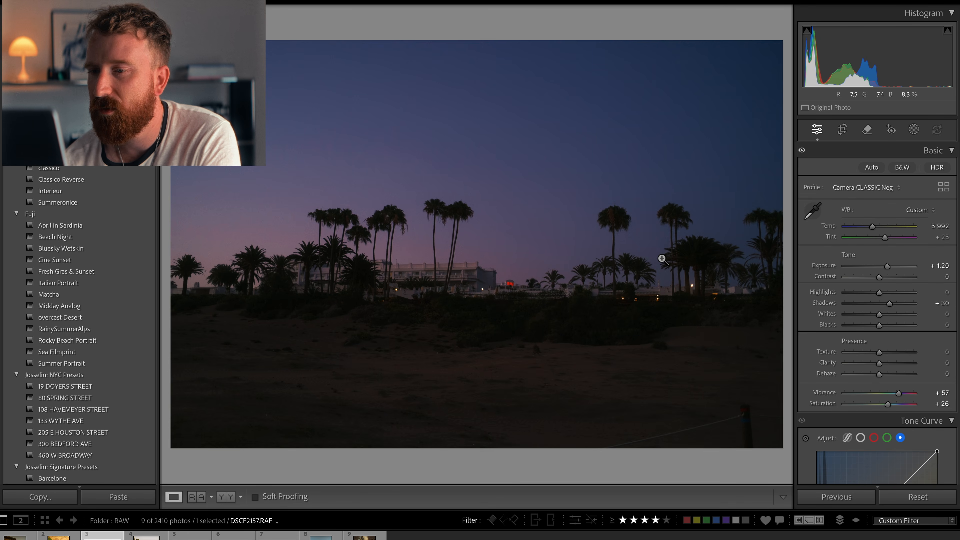
pyautogui.click(842, 130)
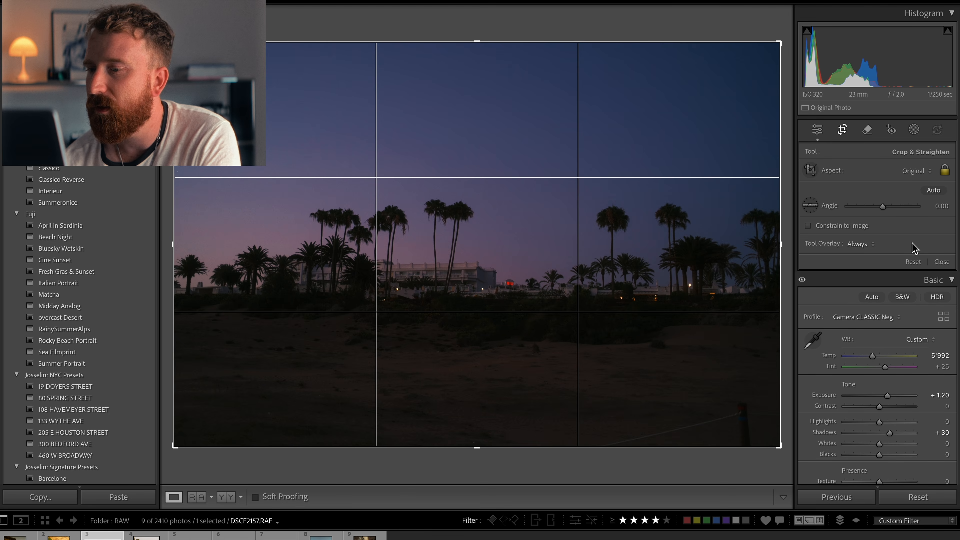
pyautogui.moveTo(477, 447); pyautogui.dragTo(495, 427)
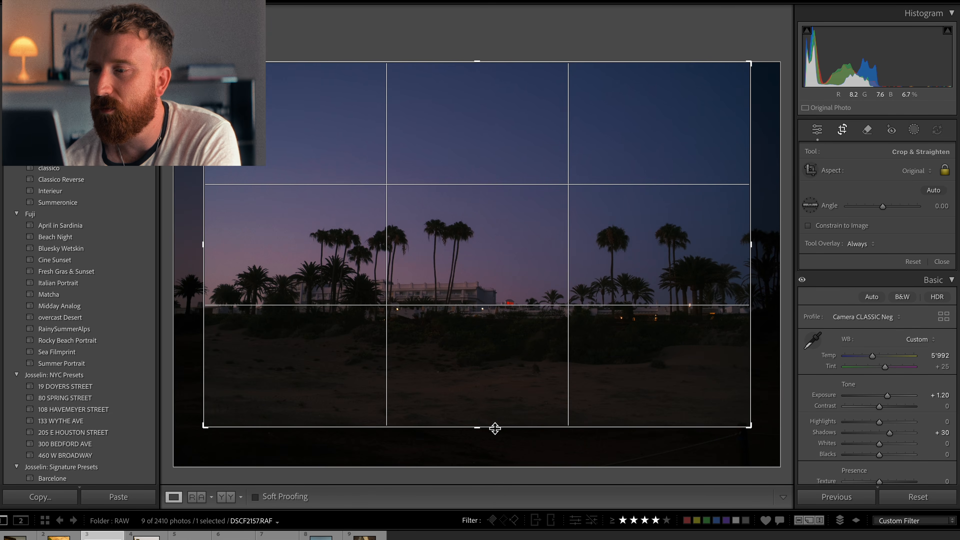
pyautogui.moveTo(501, 381); pyautogui.dragTo(508, 248)
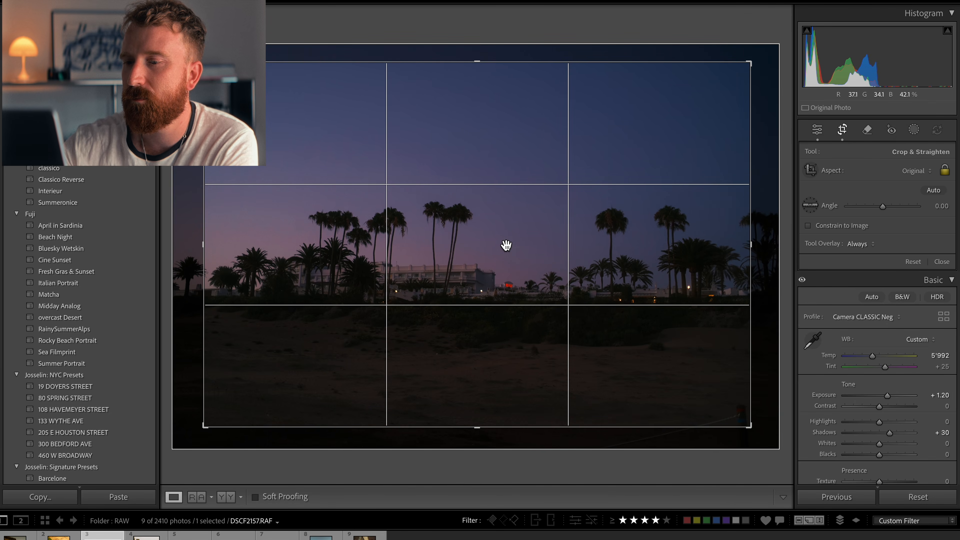
pyautogui.press('Return')
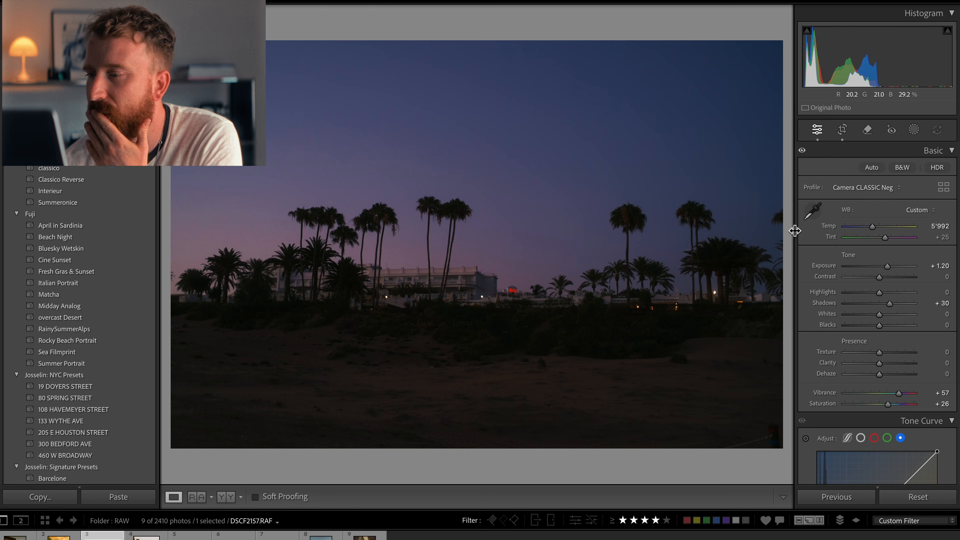
# Step: Set highlights to +36 and shadows to +7, and bend the RGB point curve with two points
pyautogui.moveTo(889, 303)
pyautogui.mouseDown()
pyautogui.moveTo(914, 304)
pyautogui.moveTo(879, 309)
pyautogui.moveTo(893, 295)
pyautogui.mouseUp()
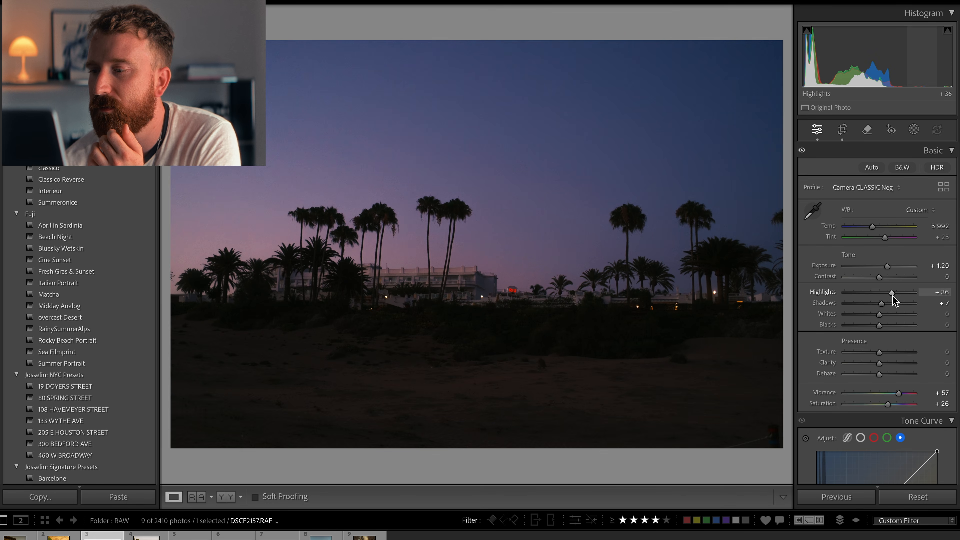
pyautogui.click(861, 438)
pyautogui.scroll(-3, 872, 386)
pyautogui.scroll(-6, 869, 383)
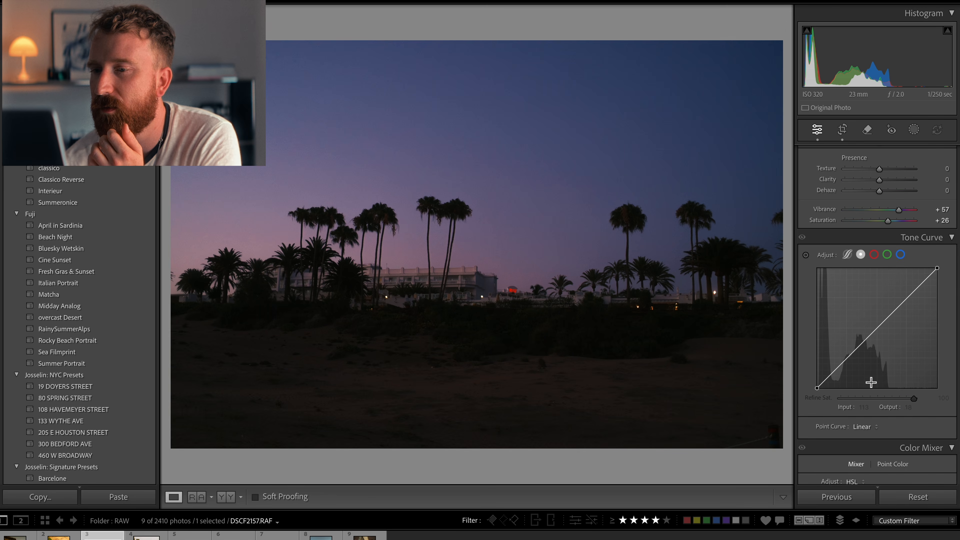
pyautogui.moveTo(842, 367); pyautogui.dragTo(862, 344)
pyautogui.moveTo(896, 311); pyautogui.dragTo(898, 304)
# Step: Add red channel curve points at about 52/56 and 181/173
pyautogui.click(875, 255)
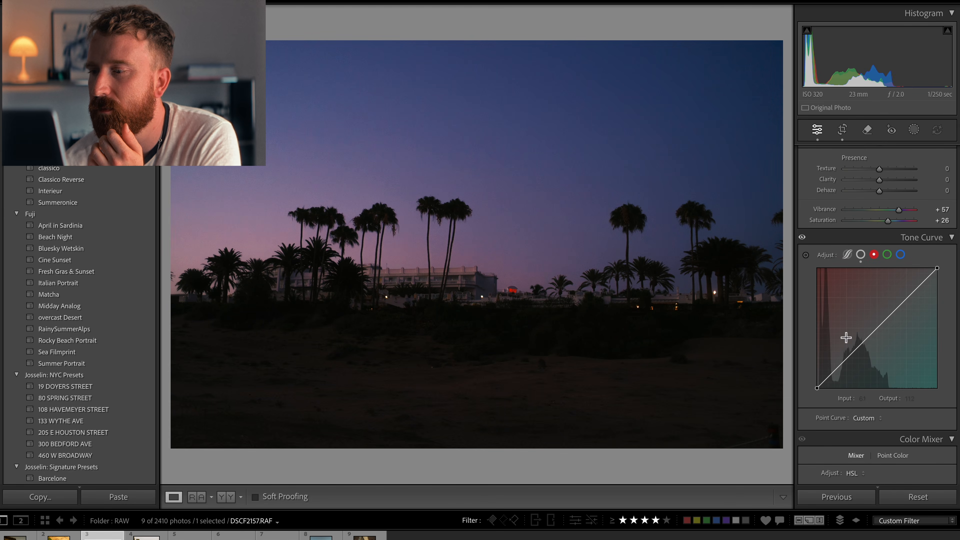
pyautogui.moveTo(844, 365); pyautogui.dragTo(841, 363)
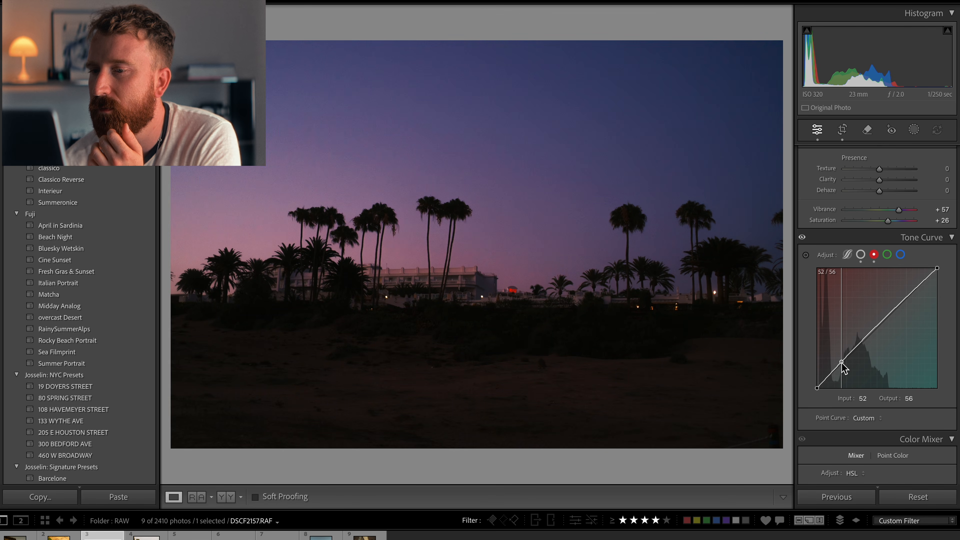
pyautogui.moveTo(902, 303); pyautogui.dragTo(904, 310)
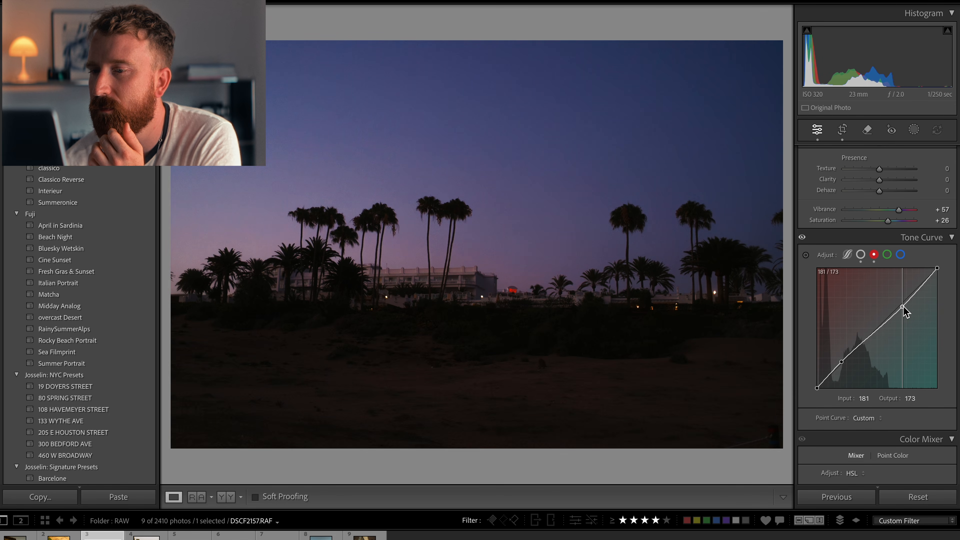
# Step: Shape the blue channel curve with points at about 45/32, 112/126 and 173/174
pyautogui.click(900, 256)
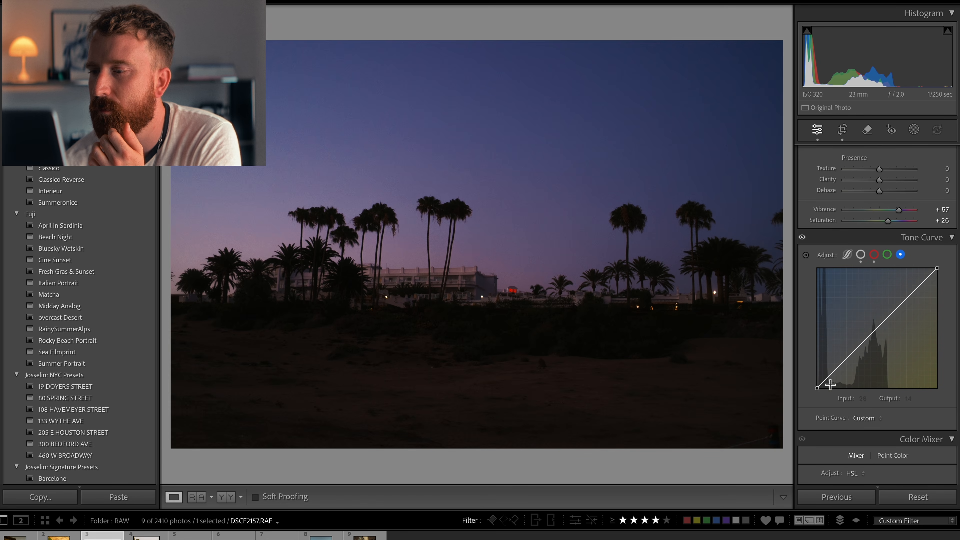
pyautogui.moveTo(819, 387); pyautogui.dragTo(838, 373)
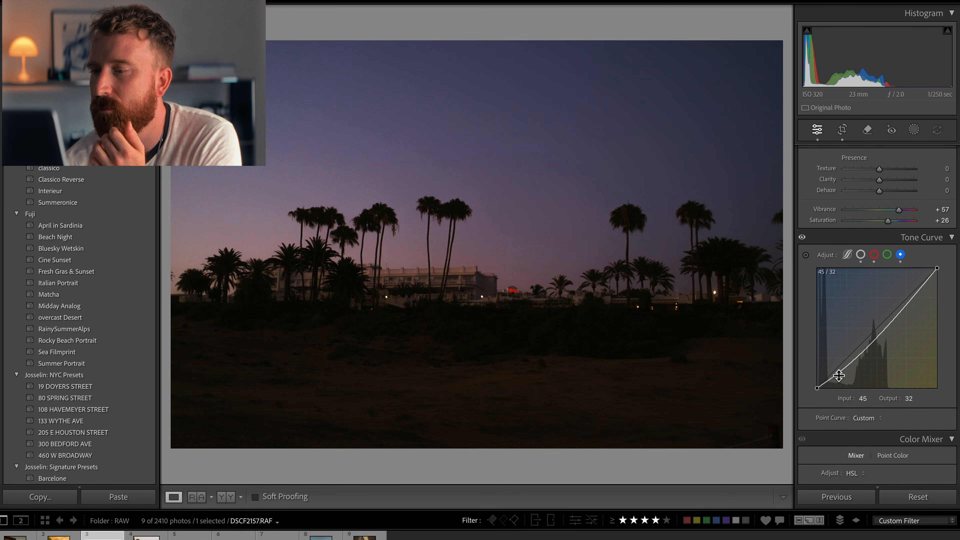
pyautogui.click(901, 311)
pyautogui.moveTo(901, 312); pyautogui.dragTo(898, 307)
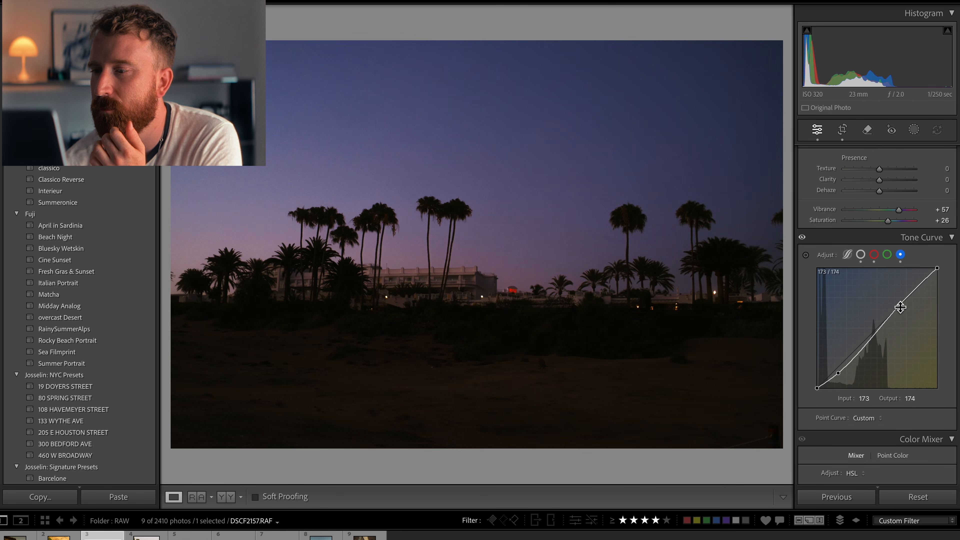
pyautogui.moveTo(872, 335); pyautogui.dragTo(870, 329)
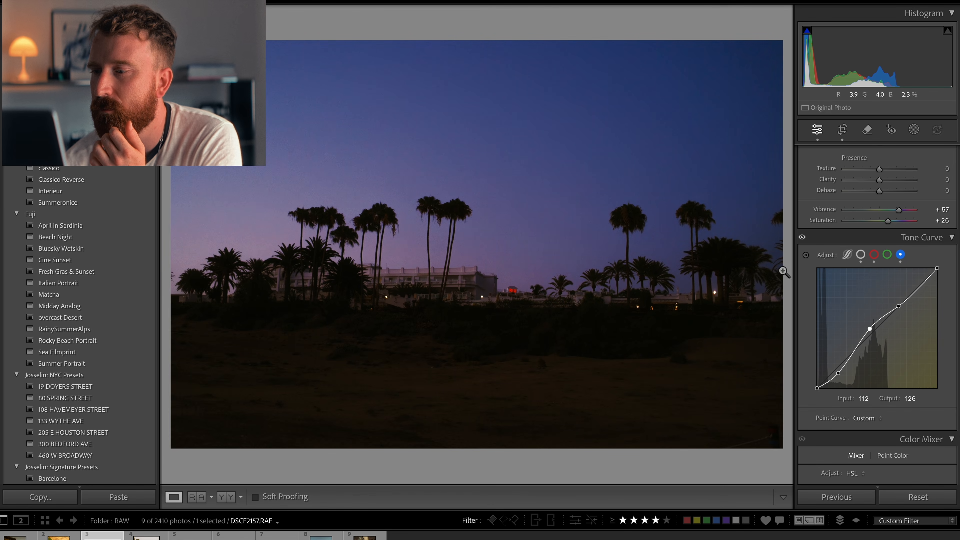
# Step: Add green channel curve points at about 53/57 and 161/159
pyautogui.scroll(-1, 853, 364)
pyautogui.scroll(2, 852, 364)
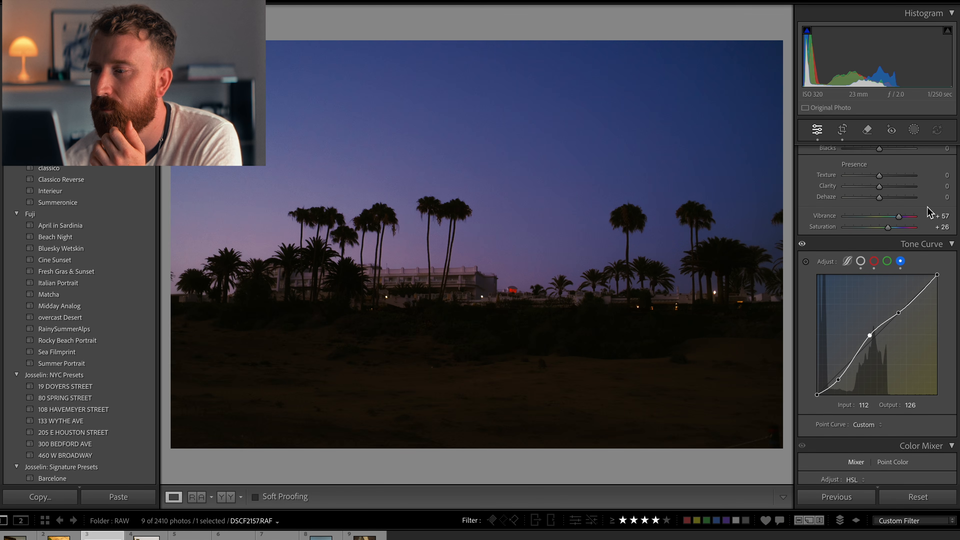
pyautogui.click(888, 261)
pyautogui.moveTo(843, 369); pyautogui.dragTo(843, 370)
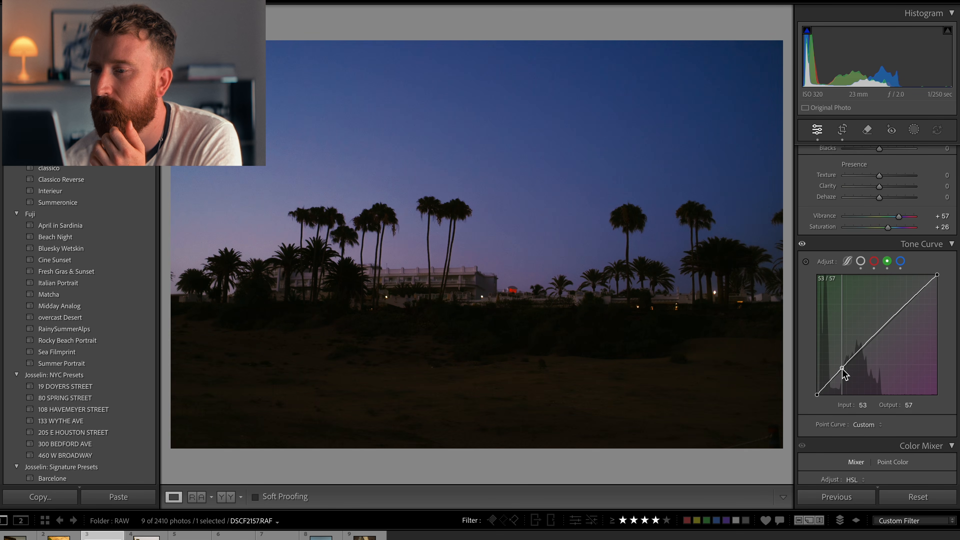
pyautogui.moveTo(891, 321); pyautogui.dragTo(895, 321)
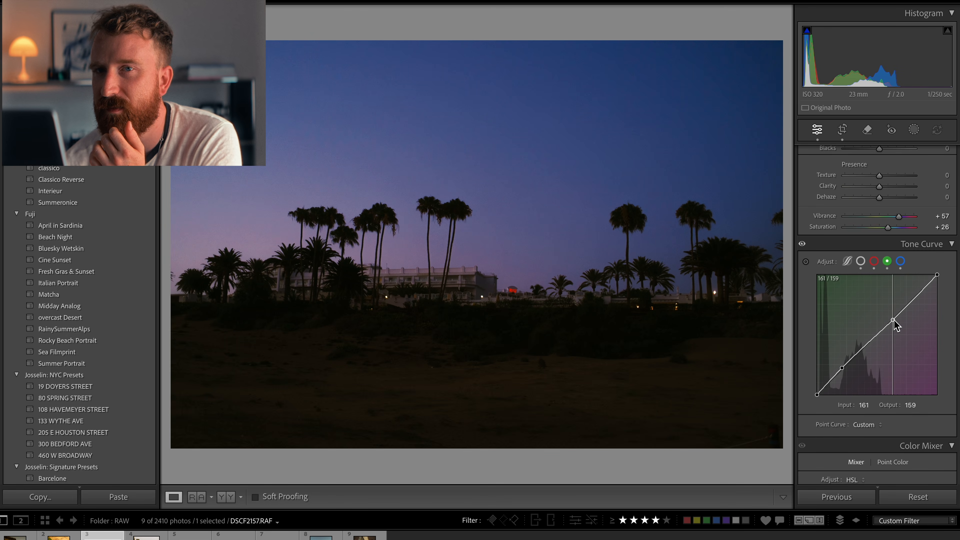
pyautogui.scroll(-5, 894, 346)
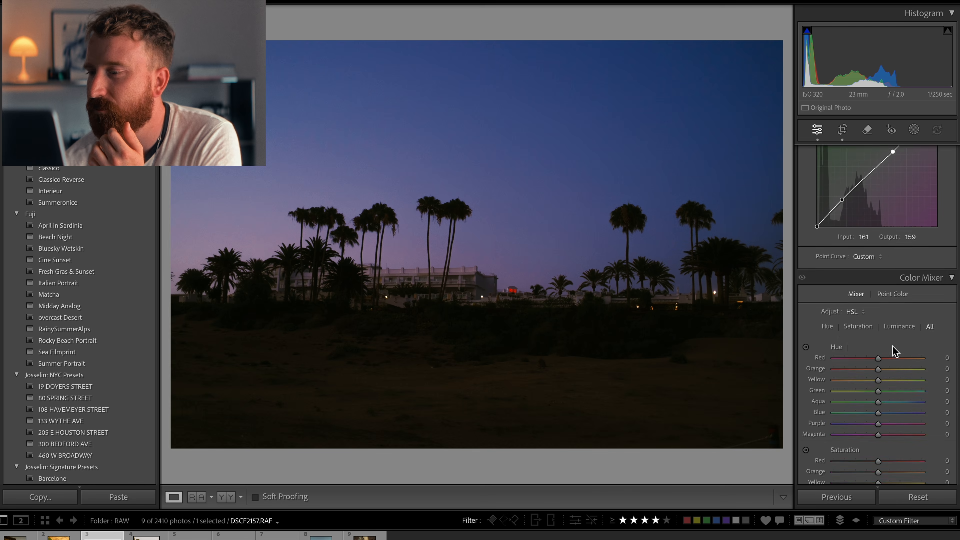
pyautogui.scroll(-15, 894, 350)
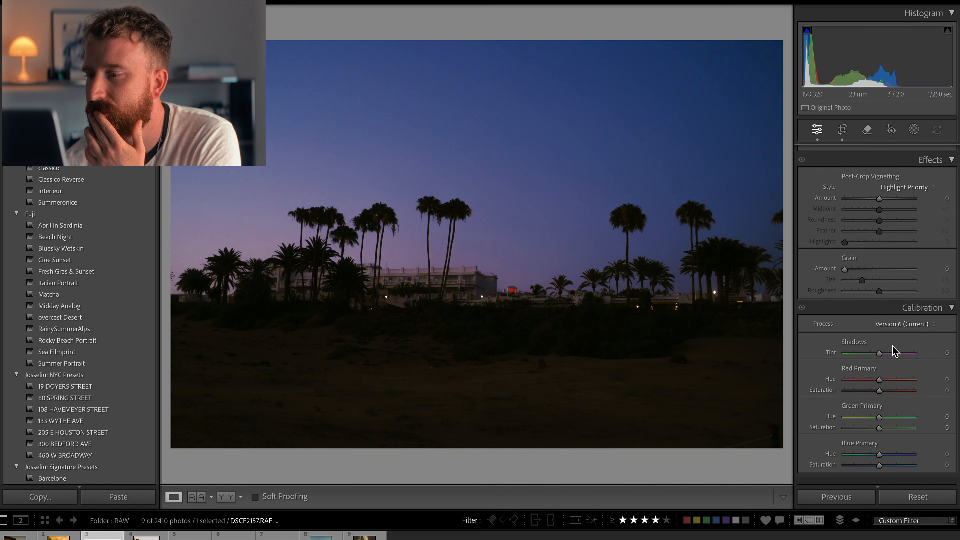
pyautogui.moveTo(883, 359); pyautogui.dragTo(883, 361)
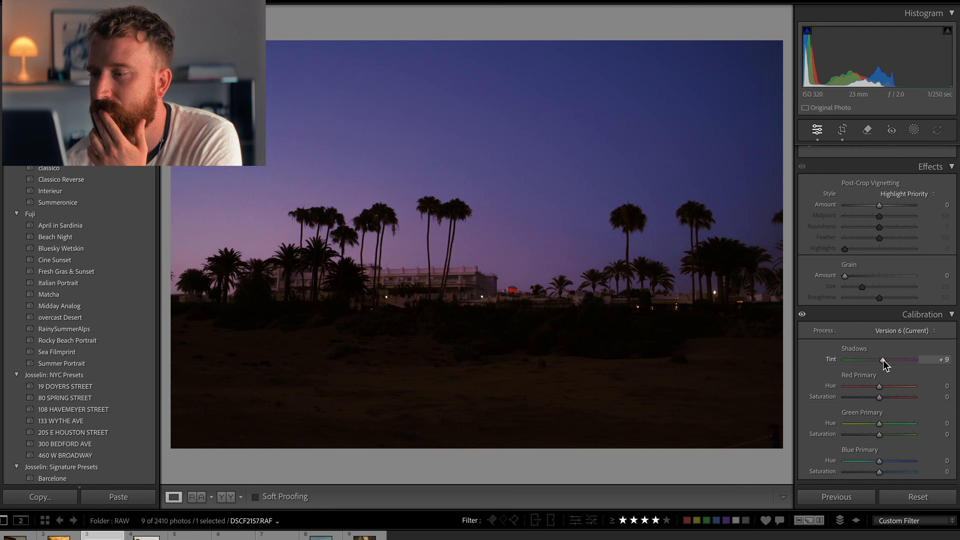
pyautogui.doubleClick(879, 361)
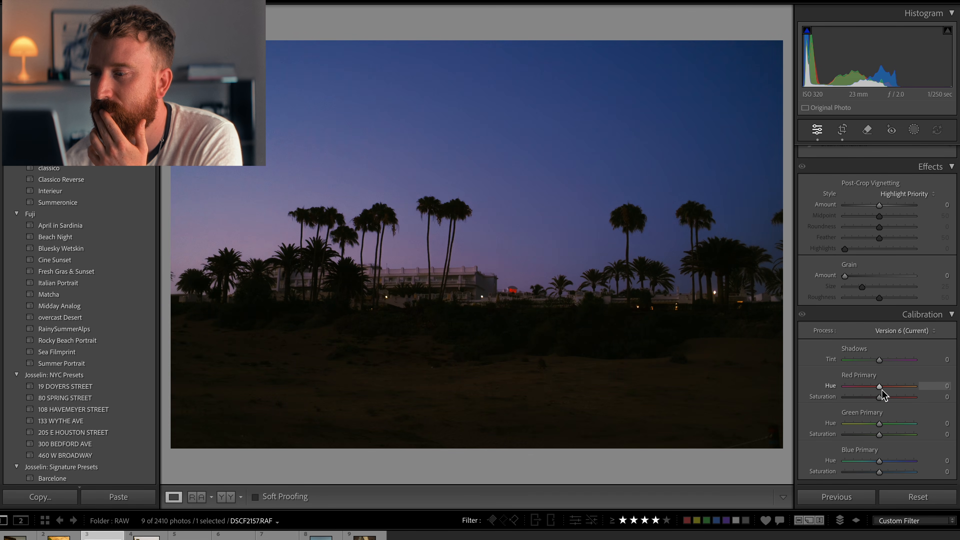
# Step: Set the calibration red primary hue to +7 and blue primary hue to +10
pyautogui.moveTo(880, 389); pyautogui.dragTo(880, 391)
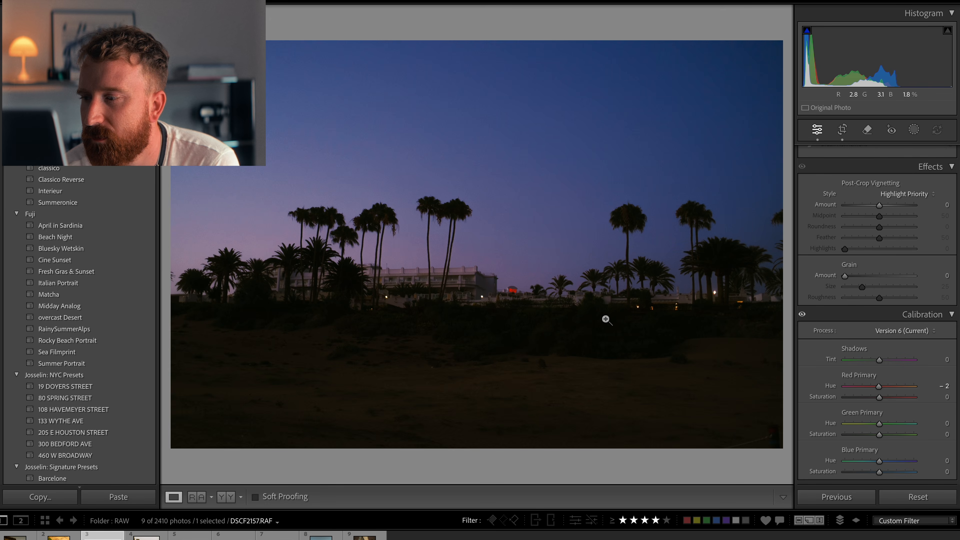
pyautogui.press('f')
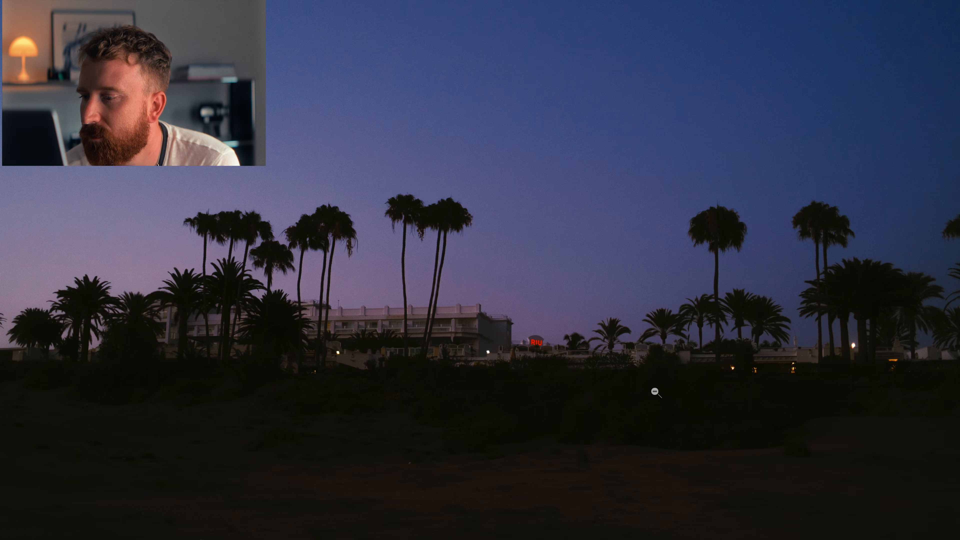
pyautogui.press('f')
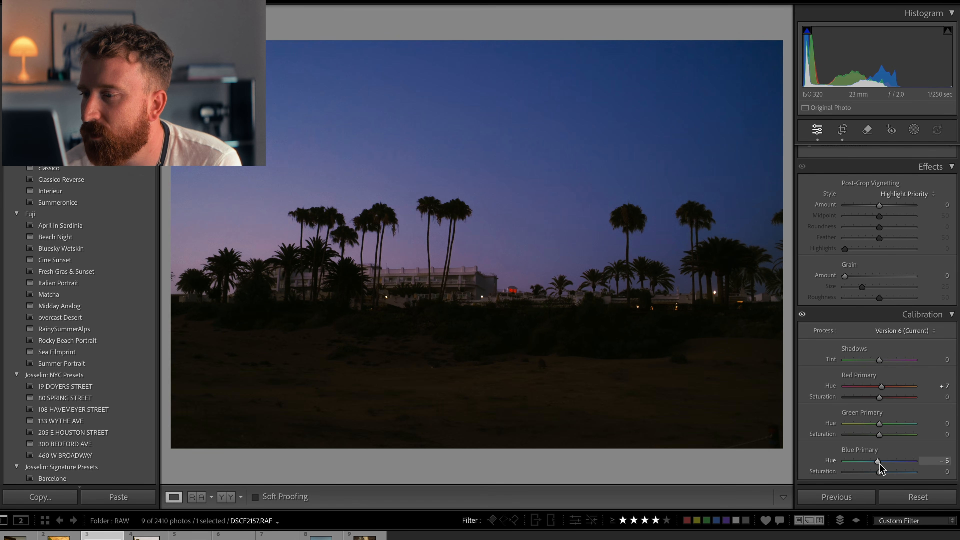
pyautogui.moveTo(884, 462); pyautogui.dragTo(885, 463)
# Step: Set the sharpening amount to 0
pyautogui.scroll(8, 876, 367)
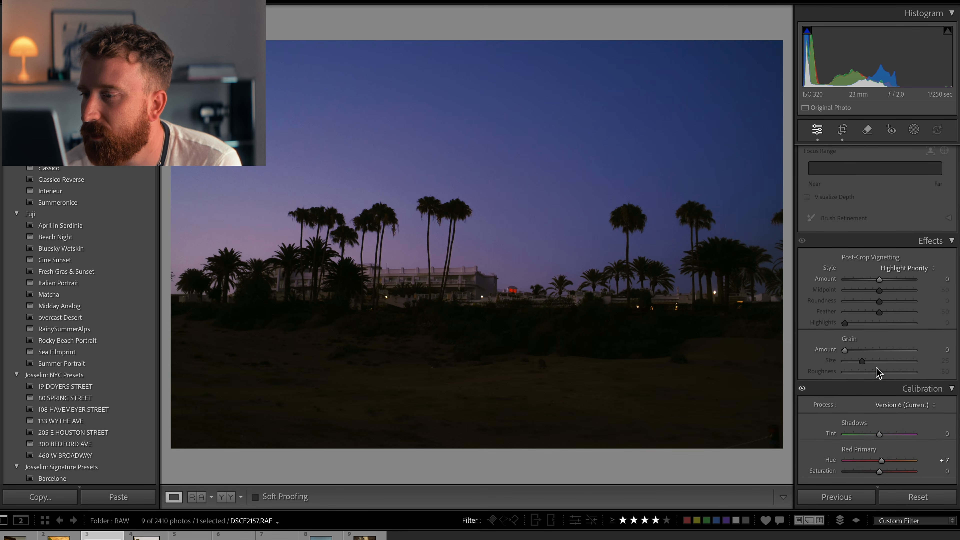
pyautogui.scroll(10, 876, 373)
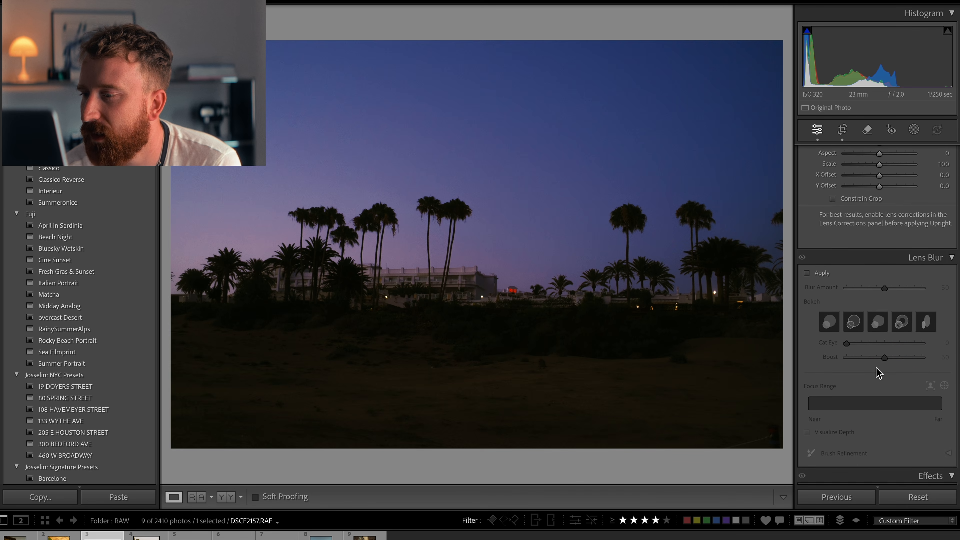
pyautogui.scroll(5, 875, 366)
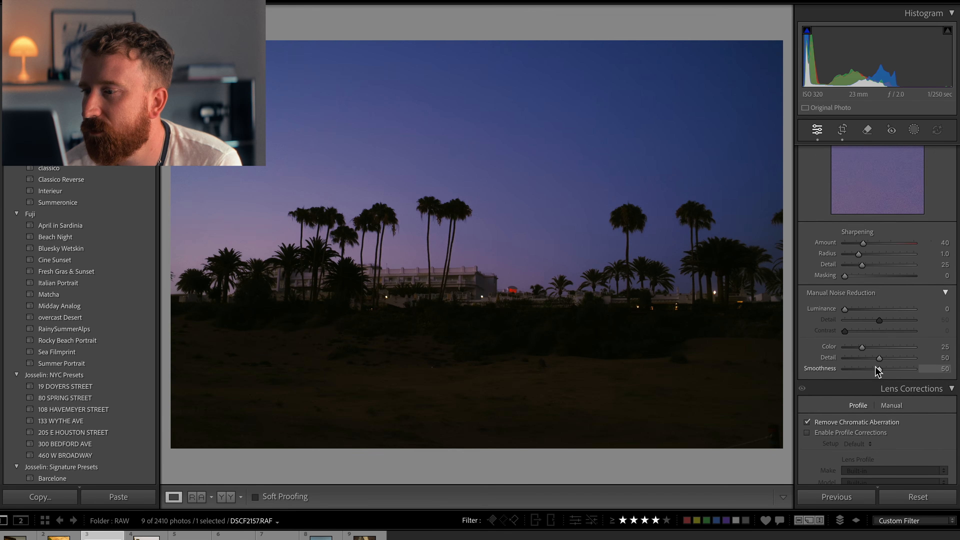
pyautogui.moveTo(855, 340); pyautogui.dragTo(822, 341)
# Step: Add grain with an amount of 37 and a size of 16
pyautogui.scroll(-10, 836, 439)
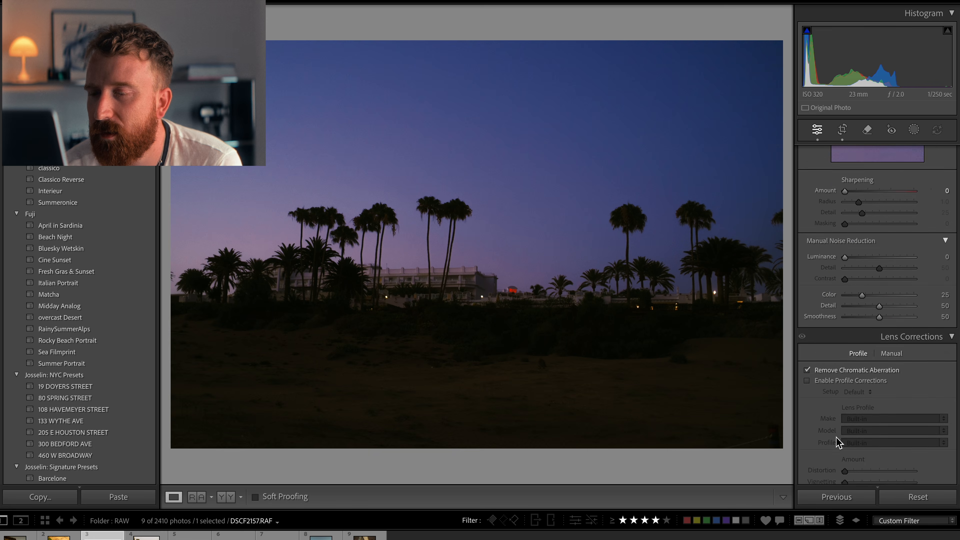
pyautogui.scroll(-4, 836, 437)
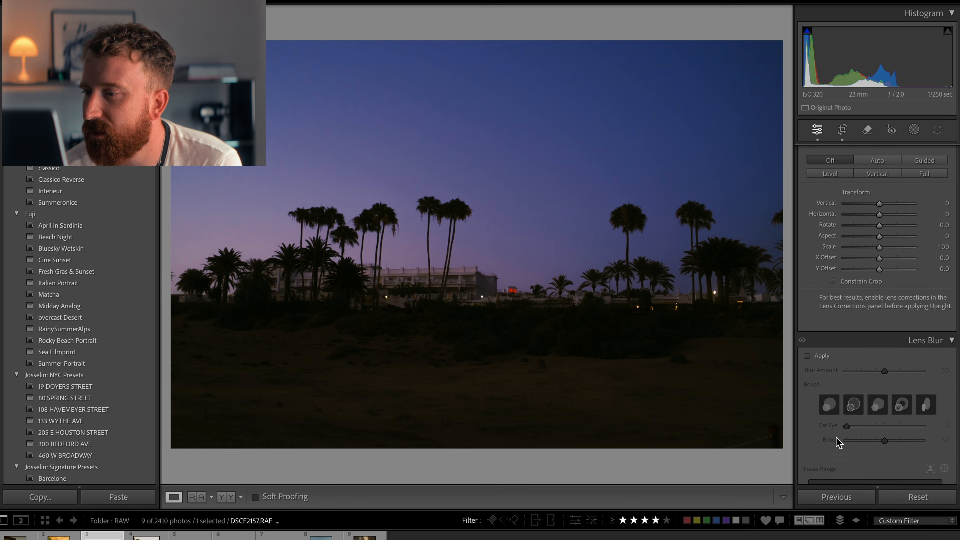
pyautogui.scroll(-10, 836, 437)
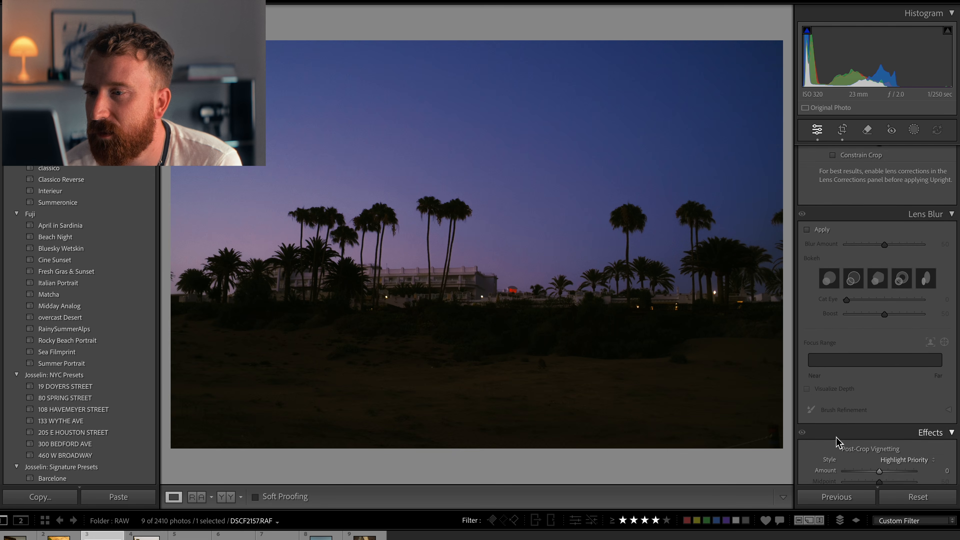
pyautogui.click(874, 276)
pyautogui.moveTo(873, 277); pyautogui.dragTo(856, 290)
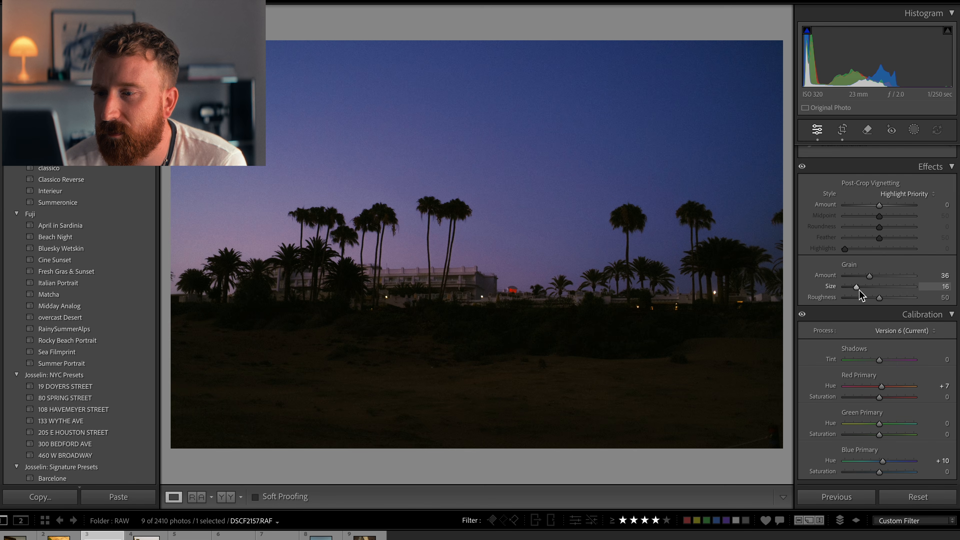
pyautogui.moveTo(870, 276); pyautogui.dragTo(871, 277)
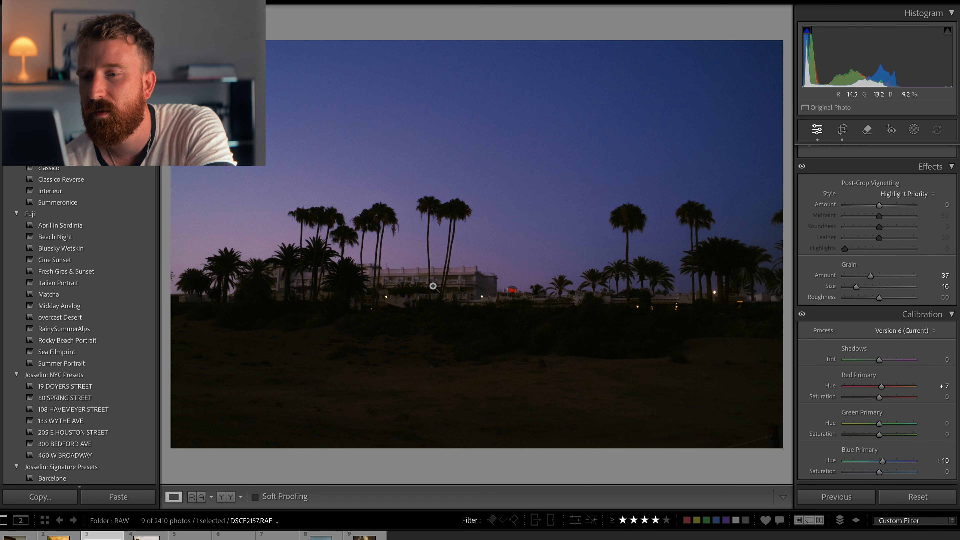
# Step: Create a radial gradient mask as a wide ellipse across the hotel and palms on the horizon
pyautogui.click(915, 130)
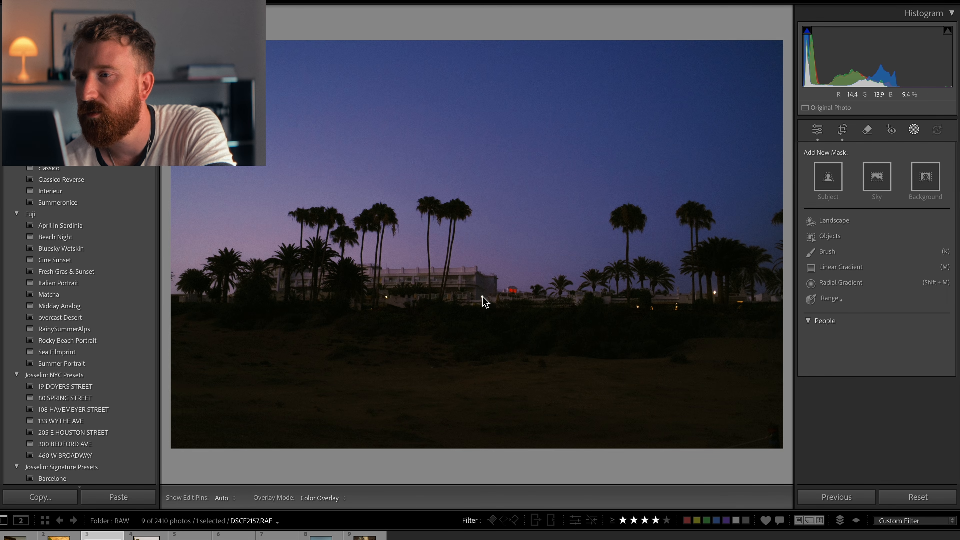
pyautogui.click(824, 281)
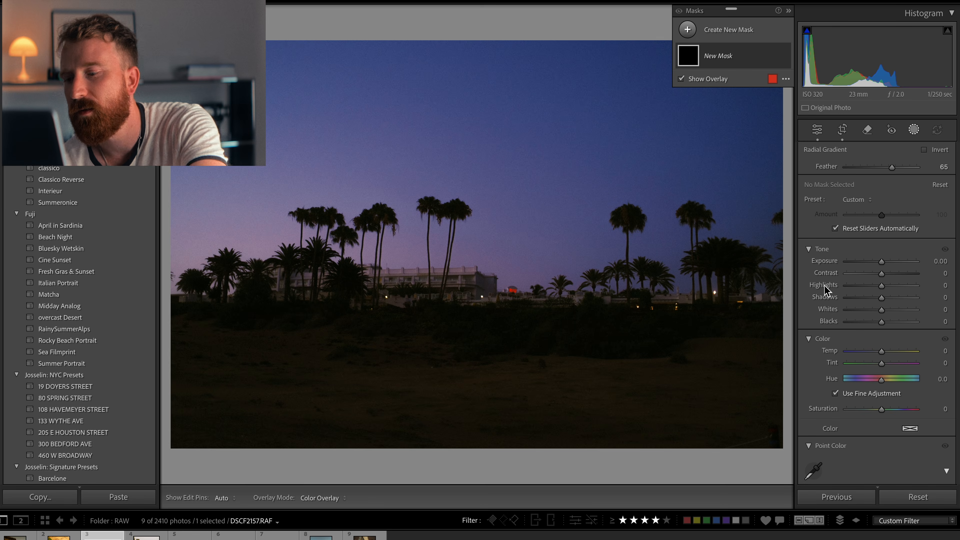
pyautogui.moveTo(394, 273); pyautogui.dragTo(514, 306)
pyautogui.moveTo(394, 287); pyautogui.dragTo(419, 289)
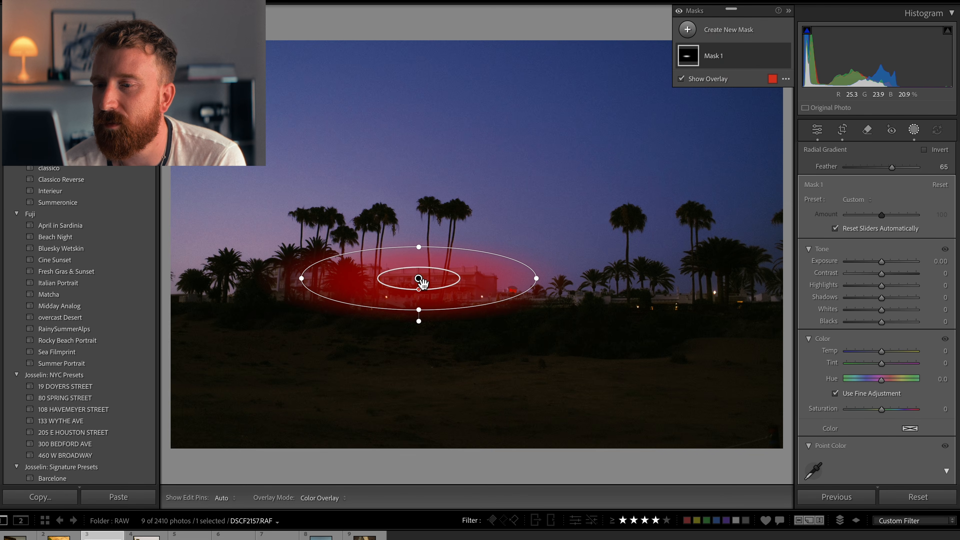
# Step: Replace the radial gradient with an Objects mask by deleting it and selecting the hotel building on the horizon
pyautogui.press('Delete')
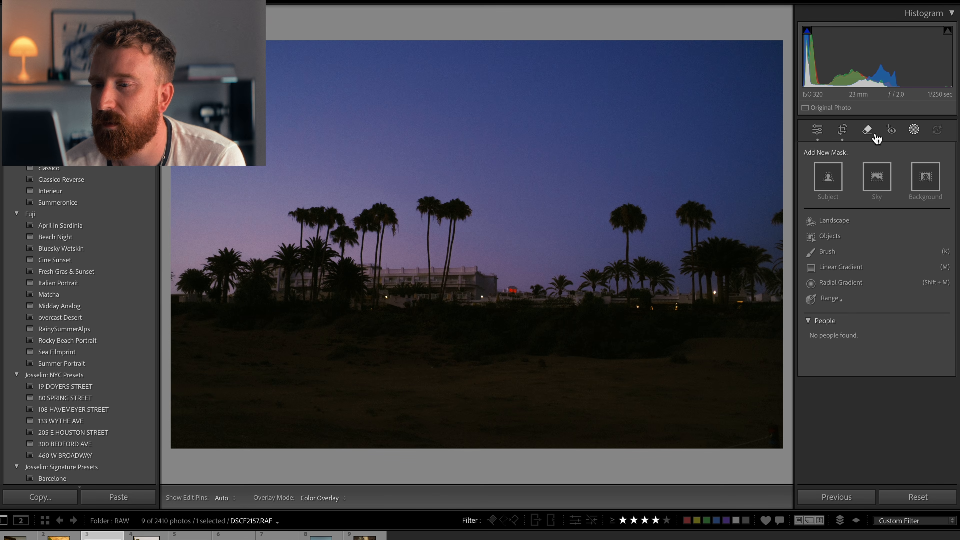
pyautogui.click(829, 236)
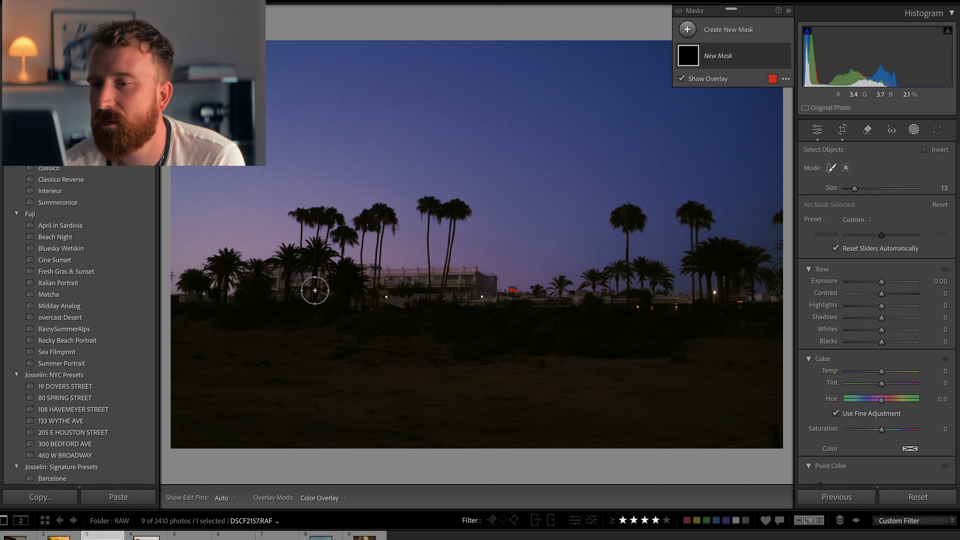
pyautogui.moveTo(379, 278)
pyautogui.mouseDown()
pyautogui.moveTo(480, 284)
pyautogui.moveTo(393, 291)
pyautogui.mouseUp()
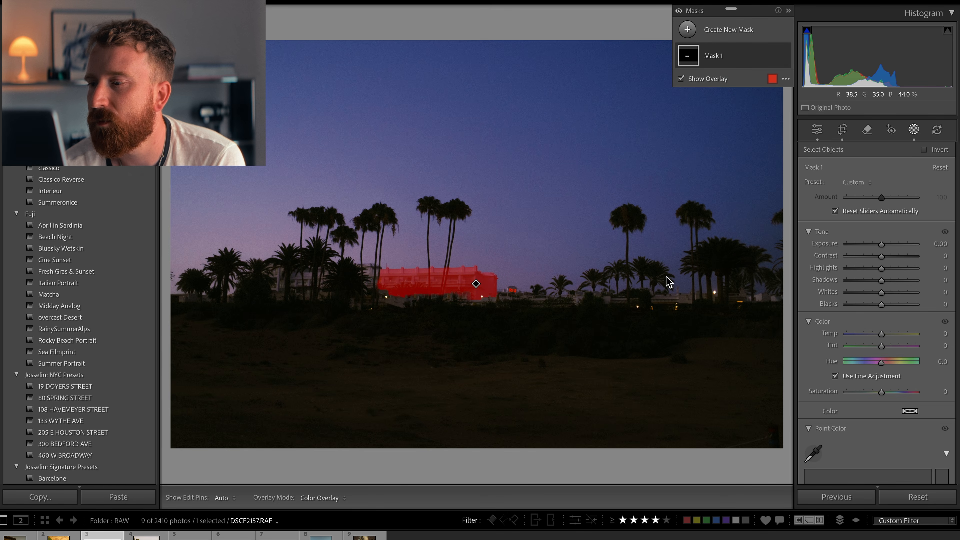
# Step: Set the hotel mask's exposure to 0.27 and its tint to -1, then leave masking
pyautogui.moveTo(882, 246); pyautogui.dragTo(886, 245)
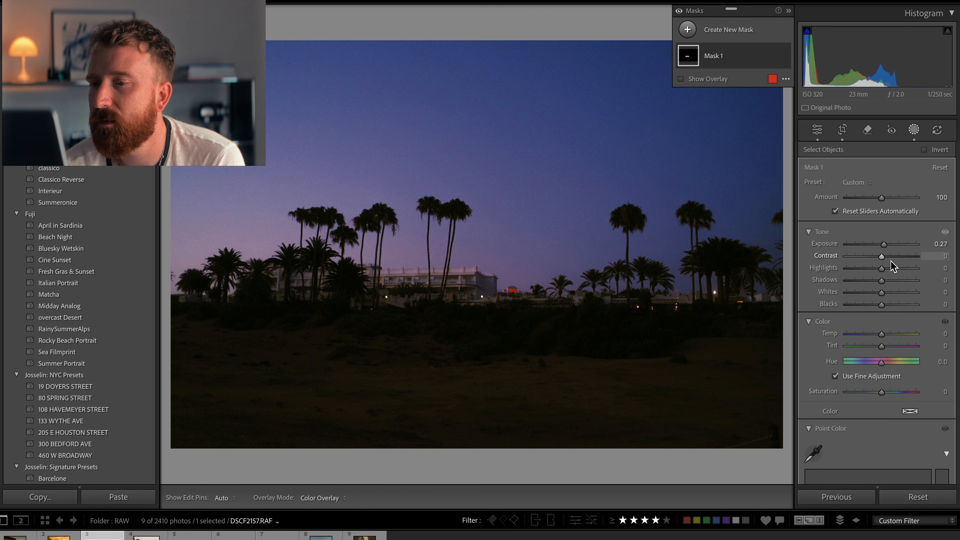
pyautogui.moveTo(881, 333); pyautogui.dragTo(885, 338)
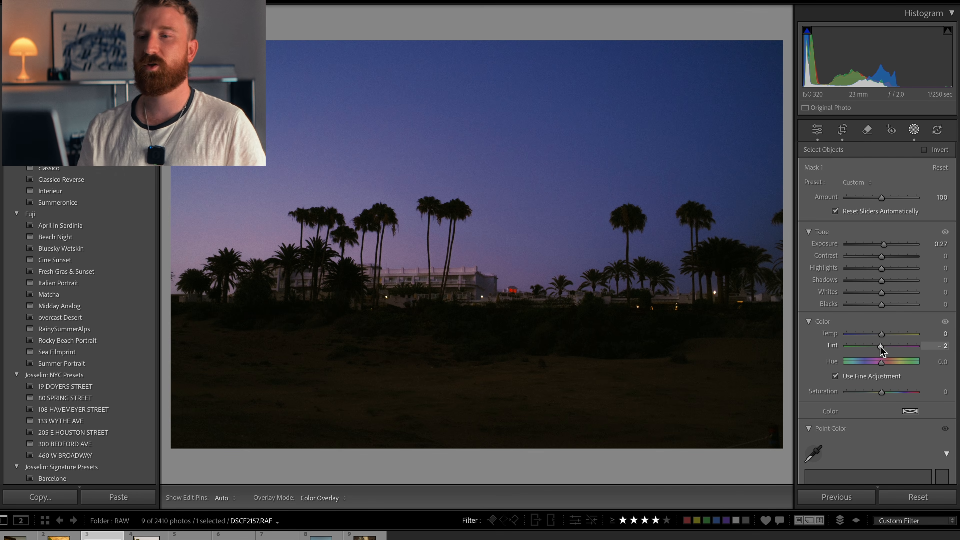
pyautogui.moveTo(880, 346); pyautogui.dragTo(881, 346)
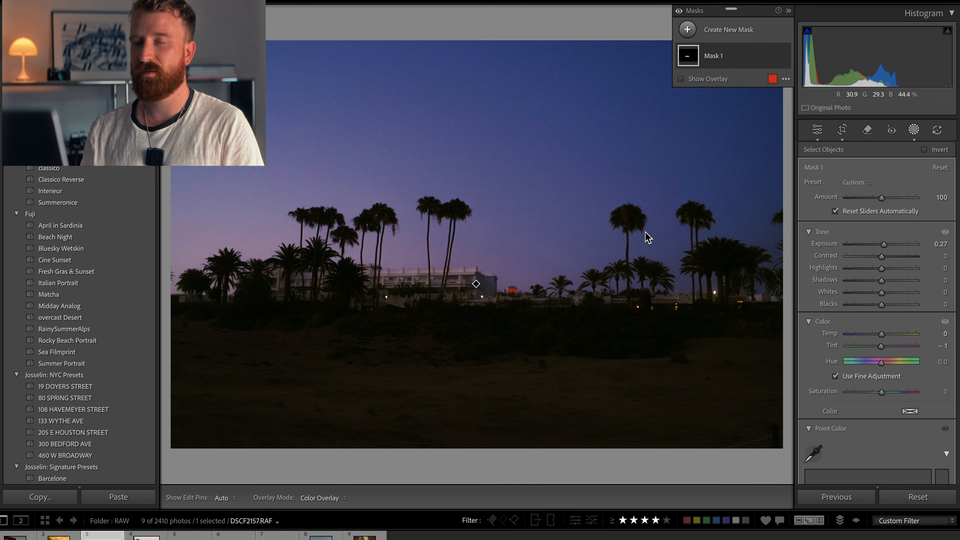
pyautogui.click(915, 130)
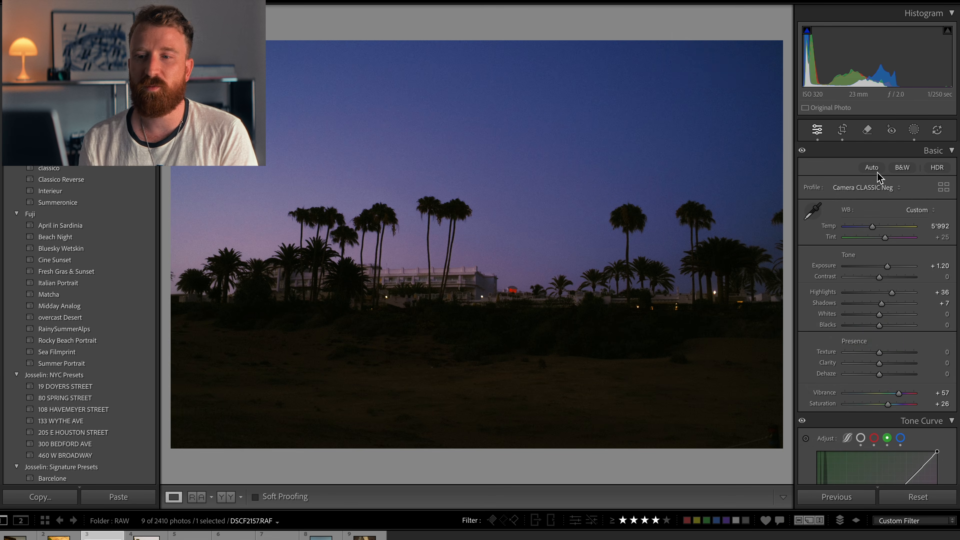